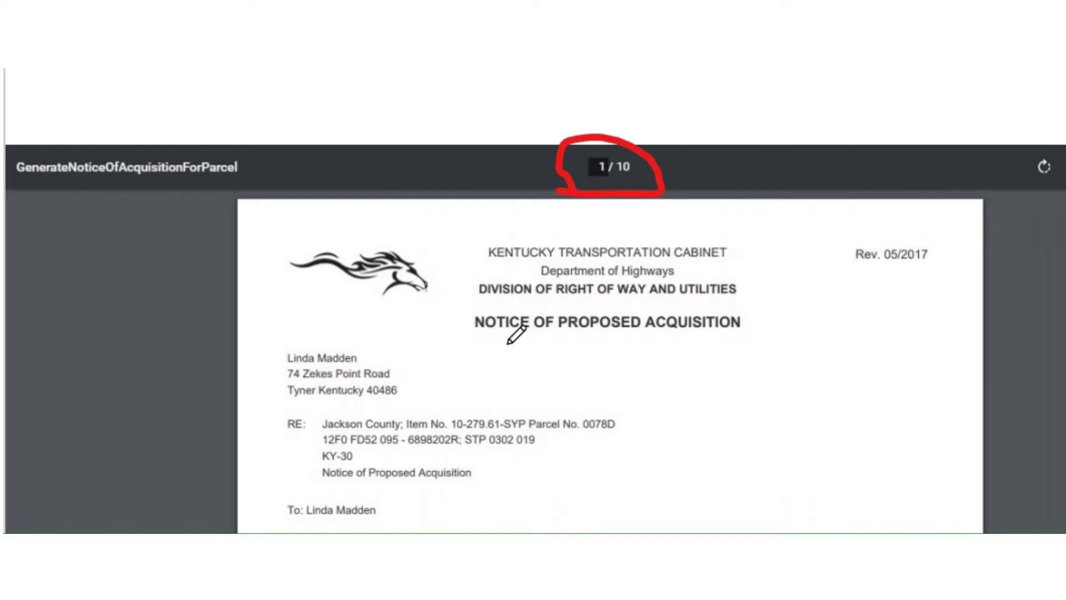
- Draw red pen marks beside the RE block and the owner's address on the Notice of Proposed Acquisition page
{"action": "scroll", "coordinate": [478, 328], "scroll_direction": "down", "scroll_amount": 3}
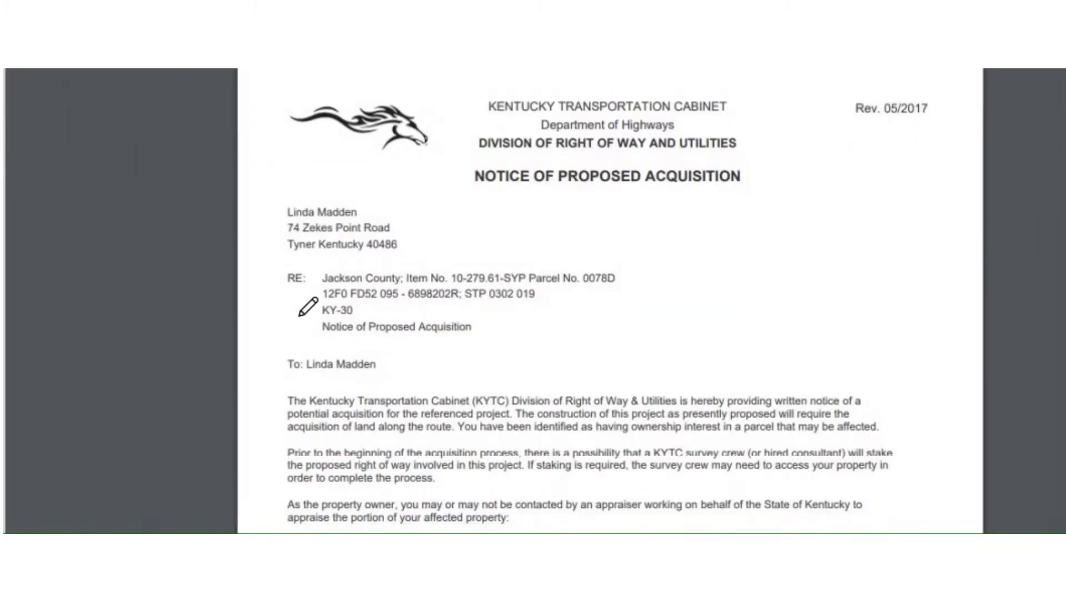
{"action": "left_click_drag", "start_coordinate": [290, 296], "coordinate": [300, 309]}
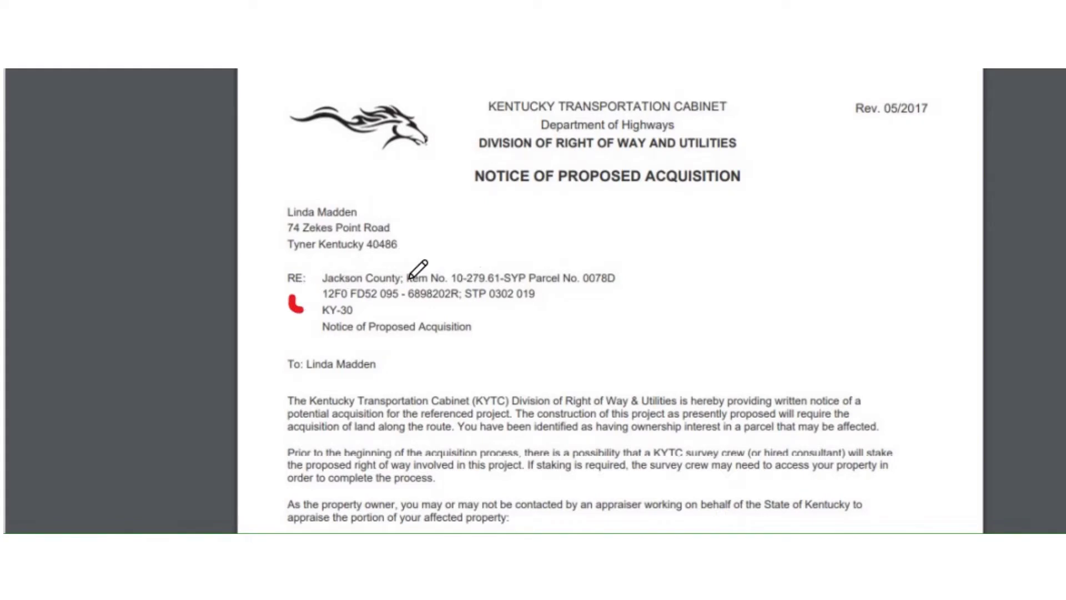
{"action": "left_click_drag", "start_coordinate": [363, 189], "coordinate": [433, 249]}
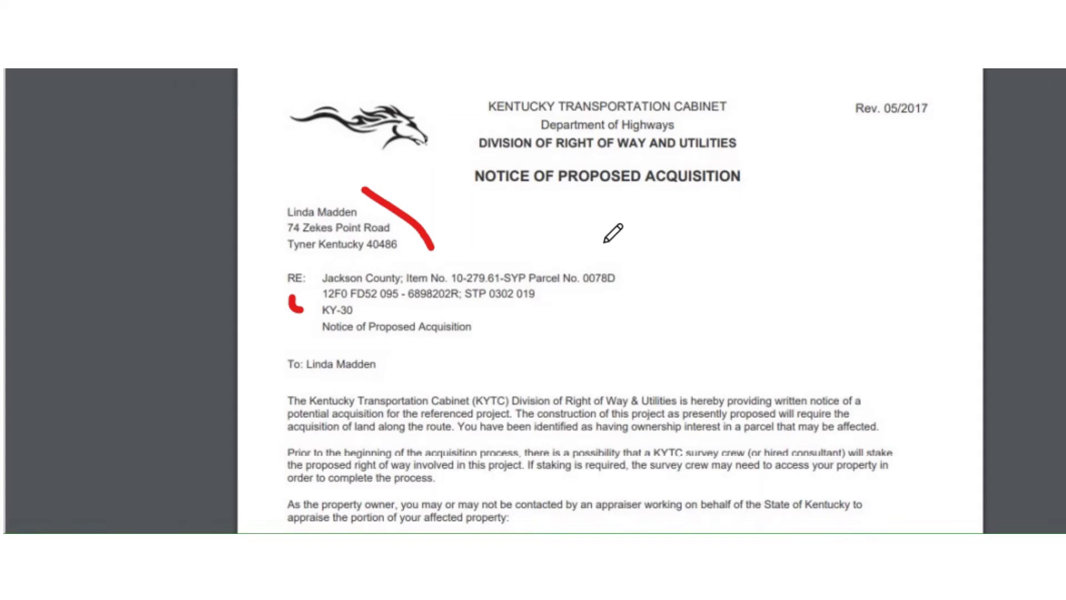
- Underline Export Owner Addresses in the Parcel screenshot and draw an arrow pointing at the downloaded OwnerAddress (6).html file
{"action": "scroll", "coordinate": [611, 233], "scroll_direction": "down", "scroll_amount": 3}
{"action": "scroll", "coordinate": [616, 231], "scroll_direction": "down", "scroll_amount": 10}
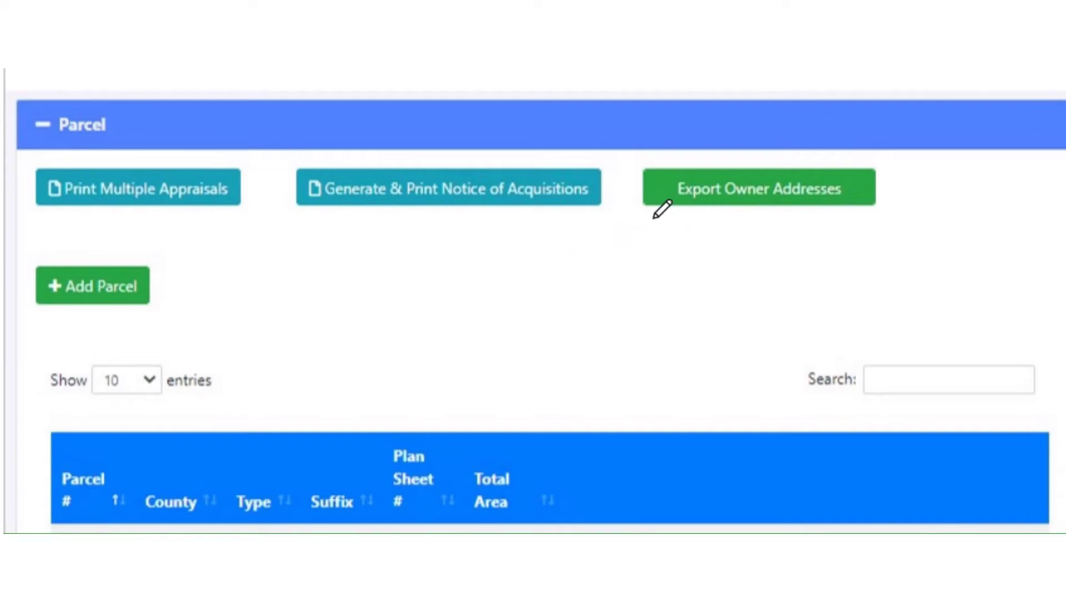
{"action": "left_click_drag", "start_coordinate": [642, 220], "coordinate": [812, 223]}
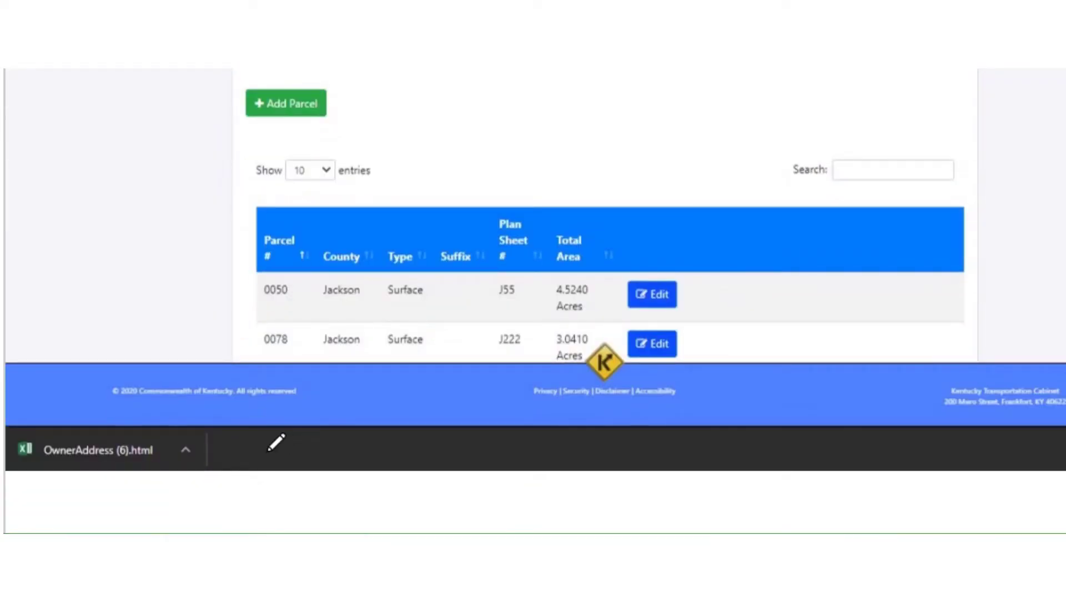
{"action": "mouse_move", "coordinate": [264, 454]}
{"action": "left_mouse_down"}
{"action": "mouse_move", "coordinate": [214, 445]}
{"action": "mouse_move", "coordinate": [222, 494]}
{"action": "left_mouse_up"}
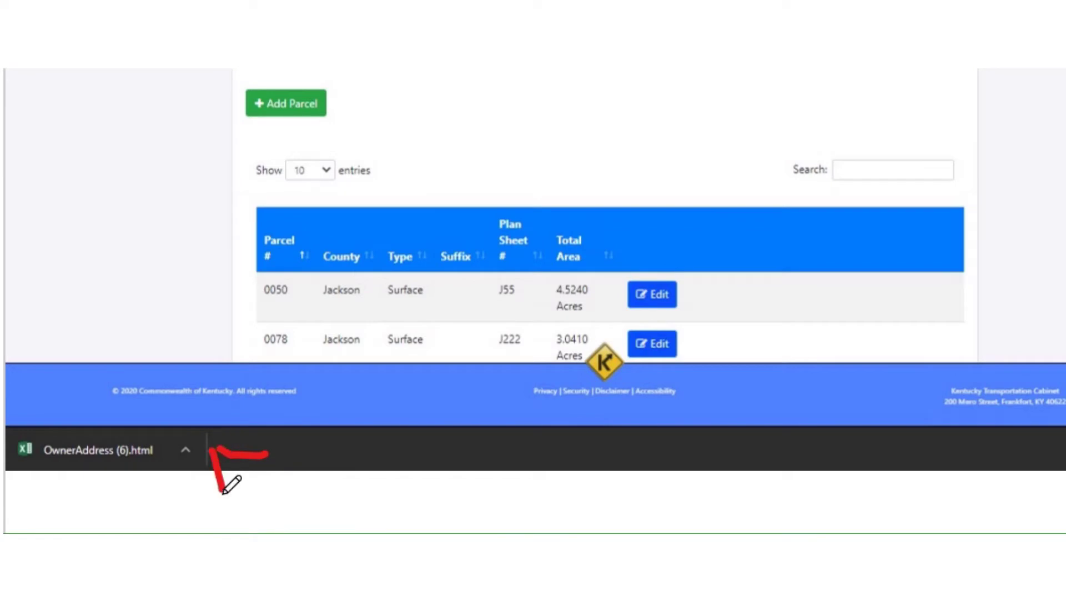
{"action": "left_click_drag", "start_coordinate": [219, 448], "coordinate": [272, 436]}
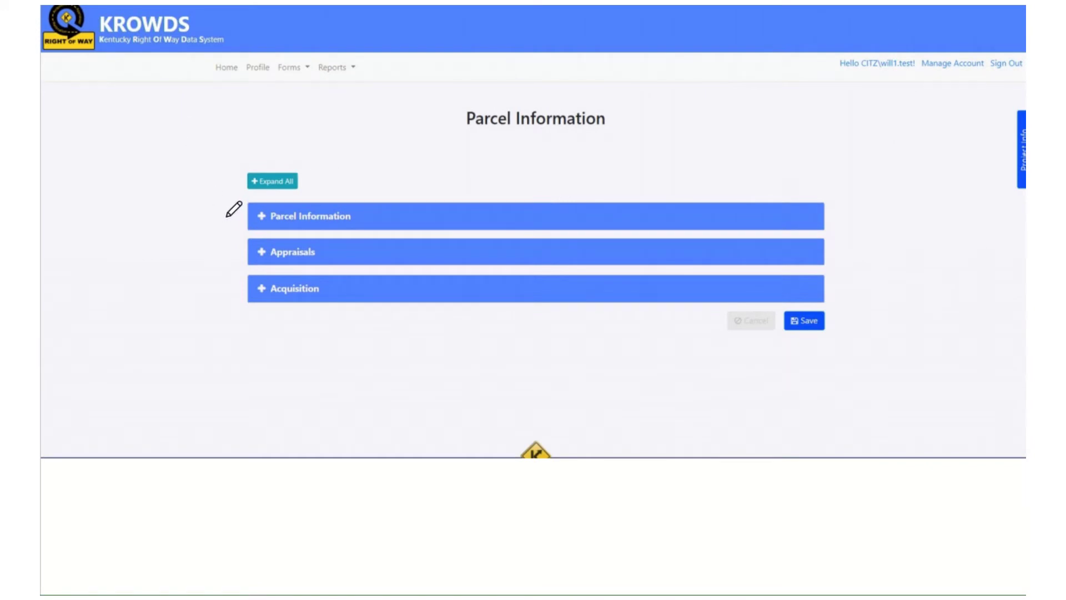
- Draw short red dashes beside the Parcel Information, Appraisals and Acquisition headings
{"action": "left_click_drag", "start_coordinate": [228, 214], "coordinate": [240, 214]}
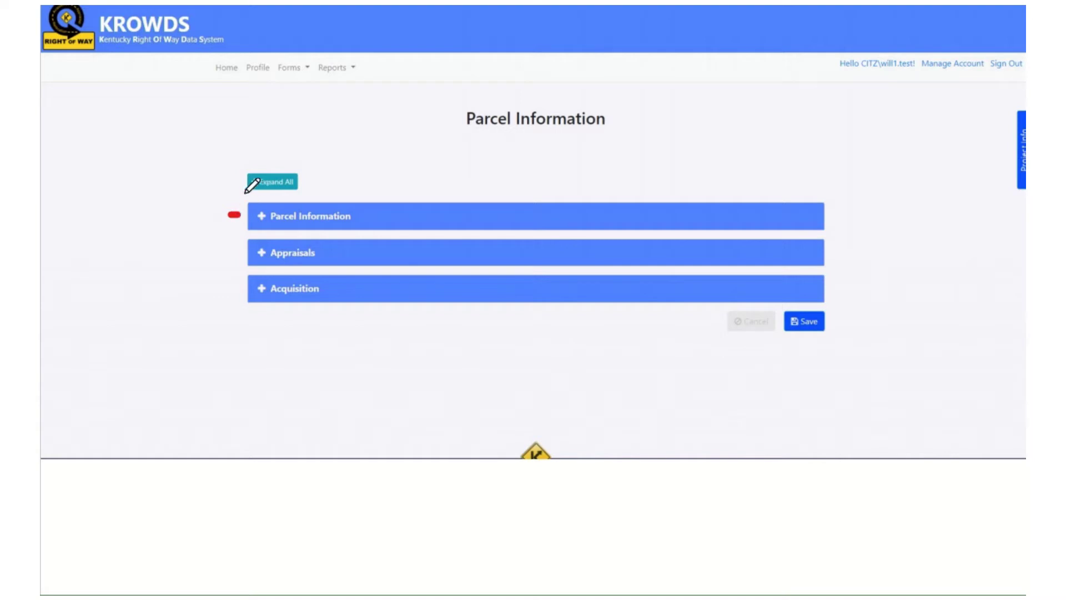
{"action": "left_click_drag", "start_coordinate": [228, 252], "coordinate": [241, 252]}
{"action": "left_click_drag", "start_coordinate": [232, 283], "coordinate": [247, 281]}
- Mark the Packets and Status subsections of the expanded Acquisition section with short red dashes
{"action": "scroll", "coordinate": [732, 322], "scroll_direction": "down", "scroll_amount": 10}
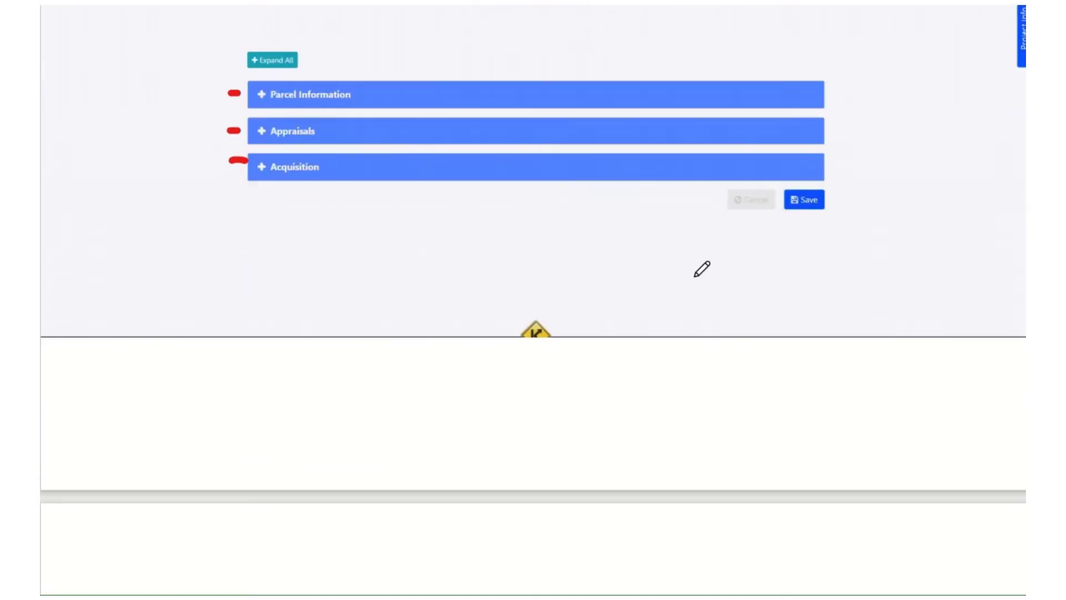
{"action": "scroll", "coordinate": [702, 239], "scroll_direction": "down", "scroll_amount": 2}
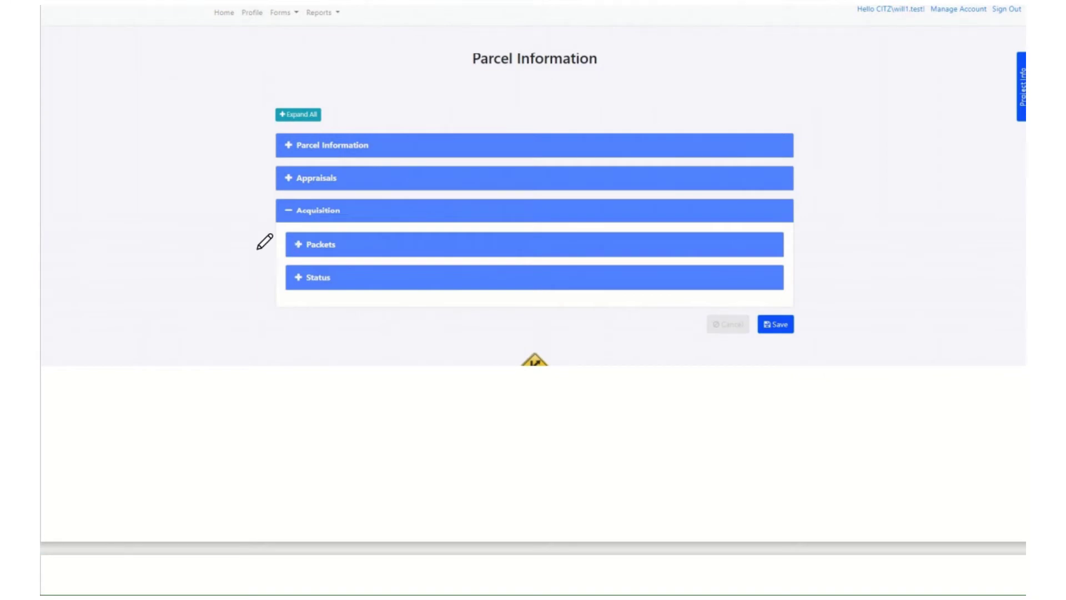
{"action": "left_click_drag", "start_coordinate": [266, 241], "coordinate": [279, 242]}
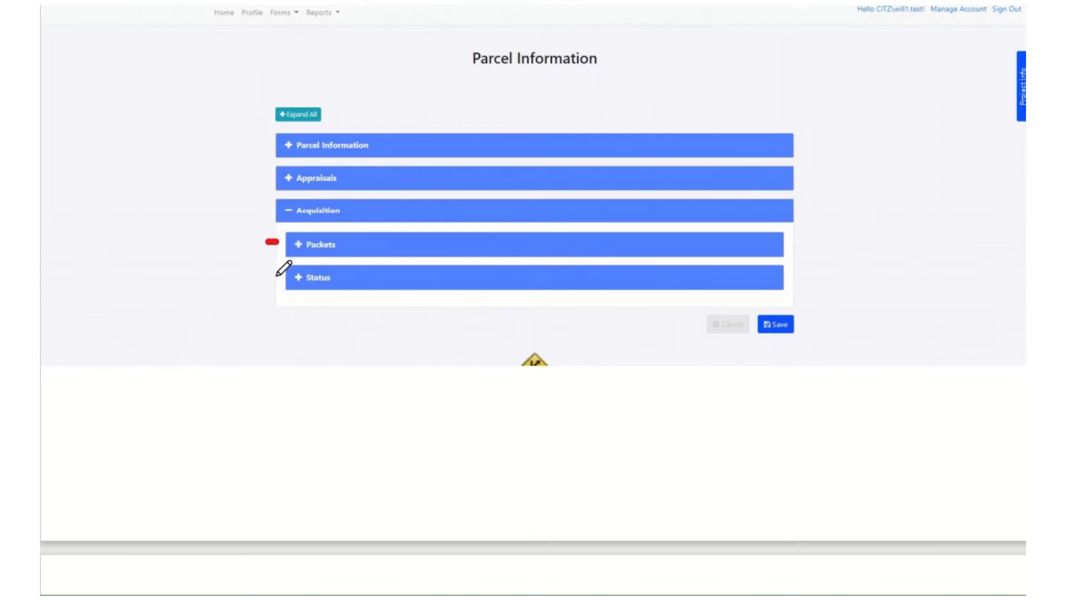
{"action": "left_click_drag", "start_coordinate": [267, 277], "coordinate": [279, 277]}
- Draw a red stroke beside the payment packet options in the expanded Packet Type list
{"action": "scroll", "coordinate": [588, 211], "scroll_direction": "down", "scroll_amount": 5}
{"action": "scroll", "coordinate": [595, 207], "scroll_direction": "down", "scroll_amount": 5}
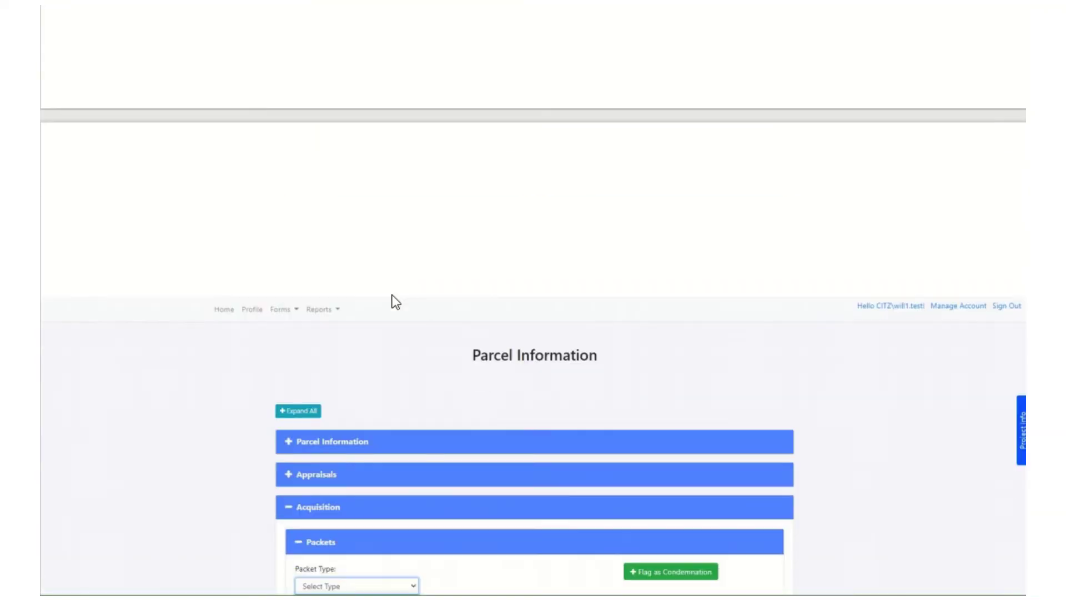
{"action": "left_click", "coordinate": [395, 294]}
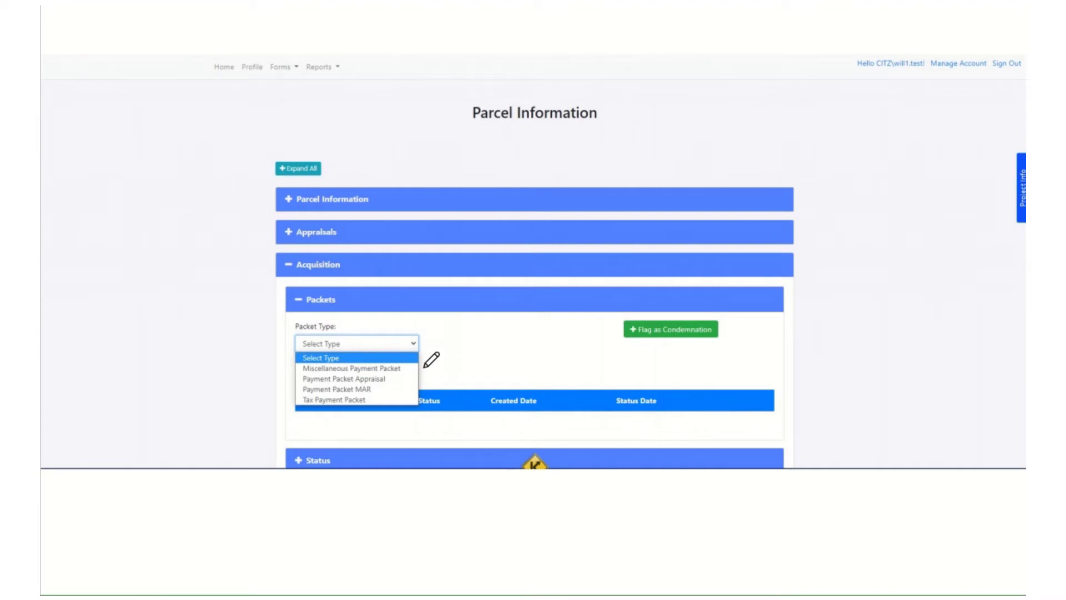
{"action": "left_click_drag", "start_coordinate": [425, 366], "coordinate": [423, 387]}
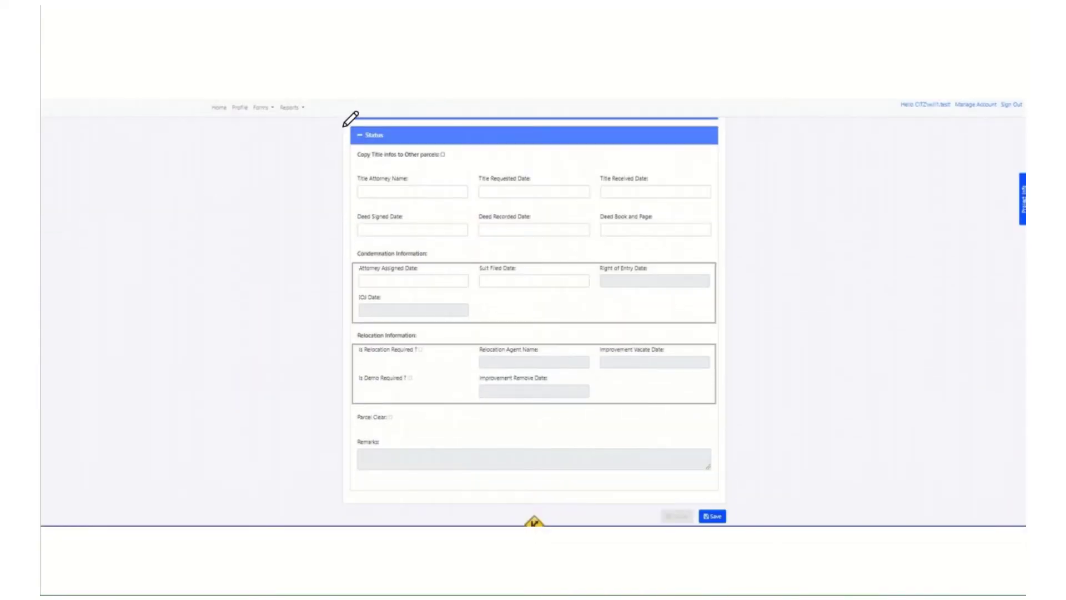
- Mark the Status heading and Is Relocation Required, and underline Parcel Clear in the Status section screenshot
{"action": "left_click_drag", "start_coordinate": [324, 133], "coordinate": [342, 132]}
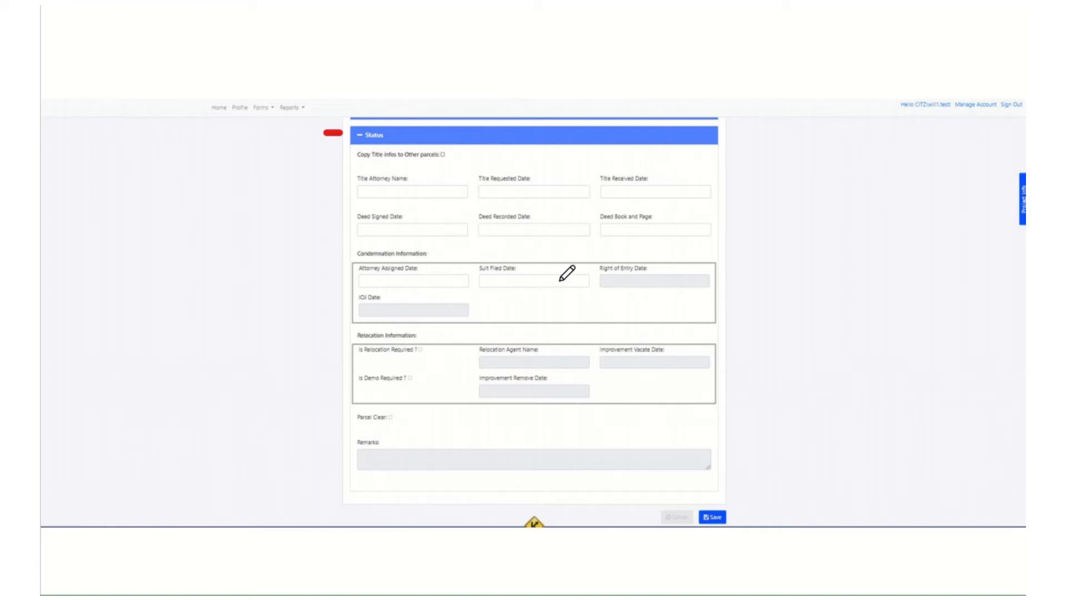
{"action": "left_click", "coordinate": [431, 346]}
{"action": "left_click_drag", "start_coordinate": [353, 427], "coordinate": [424, 431]}
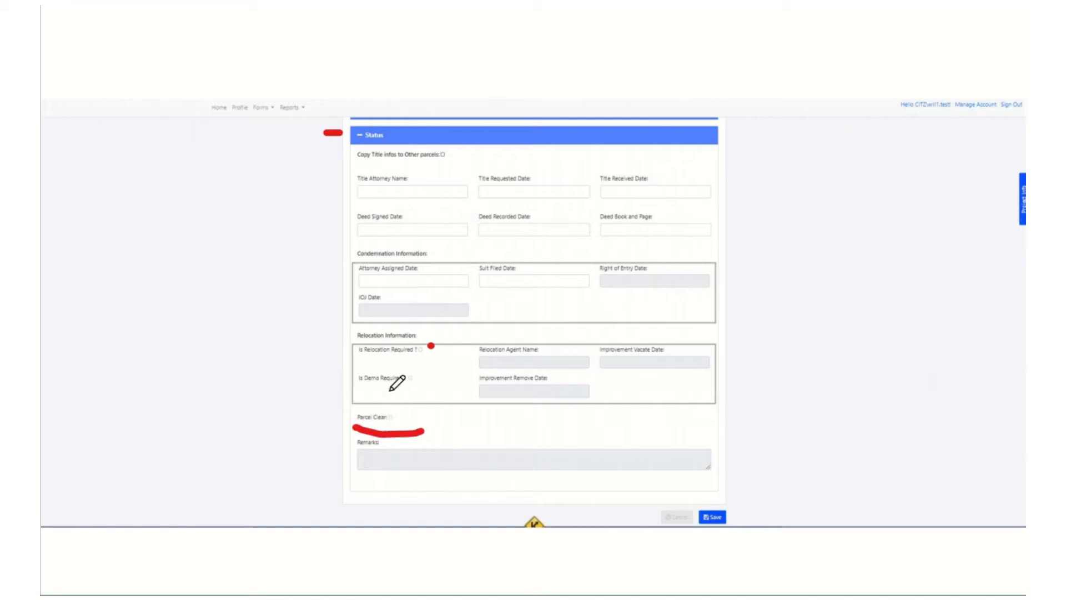
- Mark the Payment Packet Appraisal row in the Packets table screenshot with a short red dash
{"action": "scroll", "coordinate": [566, 322], "scroll_direction": "down", "scroll_amount": 6}
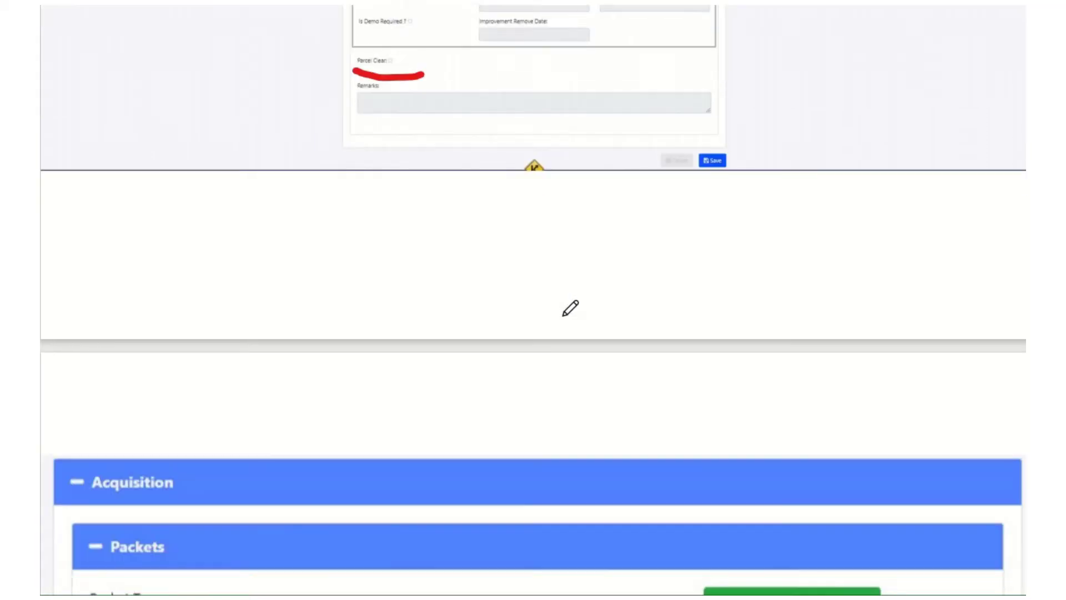
{"action": "scroll", "coordinate": [570, 308], "scroll_direction": "down", "scroll_amount": 6}
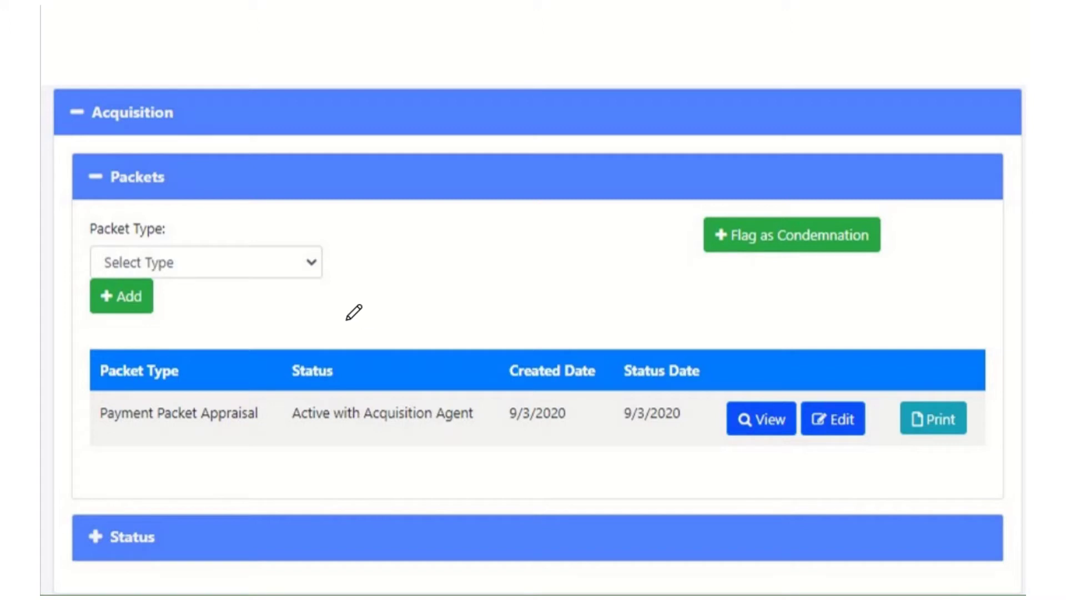
{"action": "left_click_drag", "start_coordinate": [80, 409], "coordinate": [85, 411]}
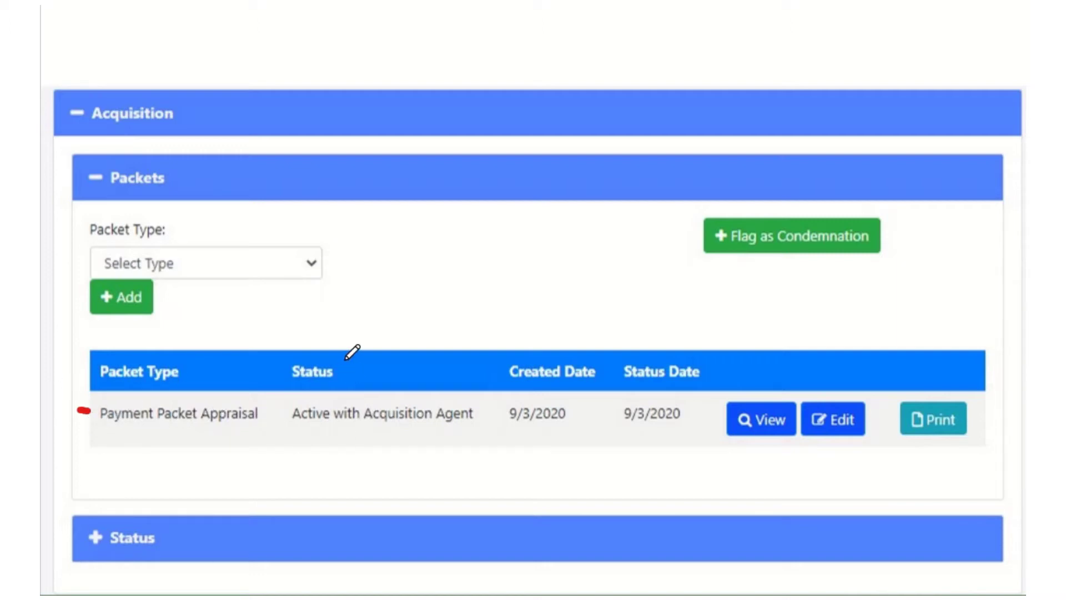
- On the Packet Home screenshot, draw a downward arrow along the packet section list and dot the entries from Record of Contacts to Offer Letters
{"action": "scroll", "coordinate": [572, 411], "scroll_direction": "down", "scroll_amount": 15}
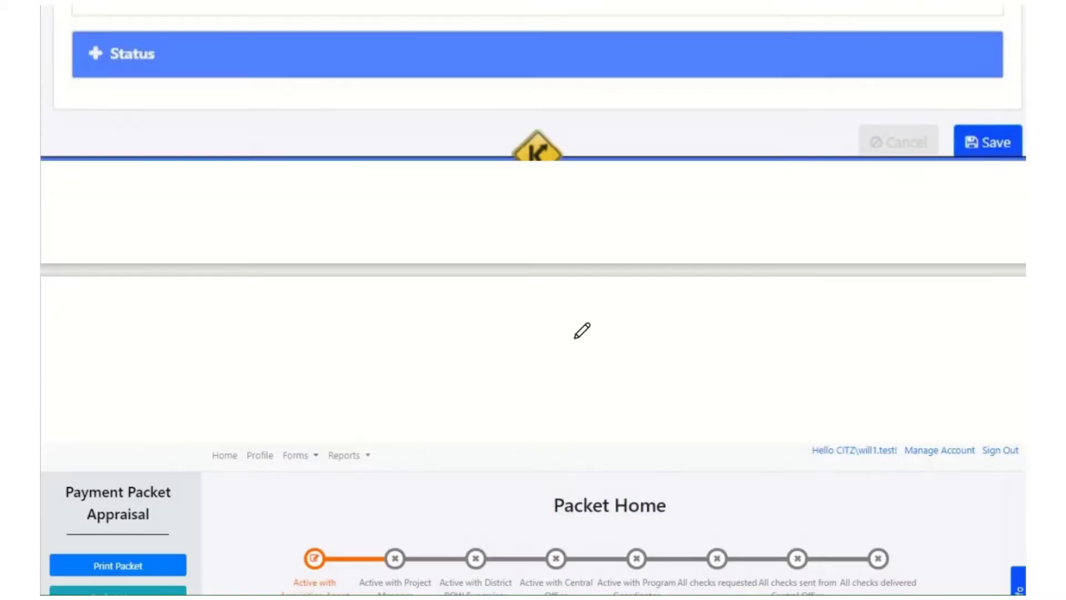
{"action": "scroll", "coordinate": [579, 338], "scroll_direction": "down", "scroll_amount": 2}
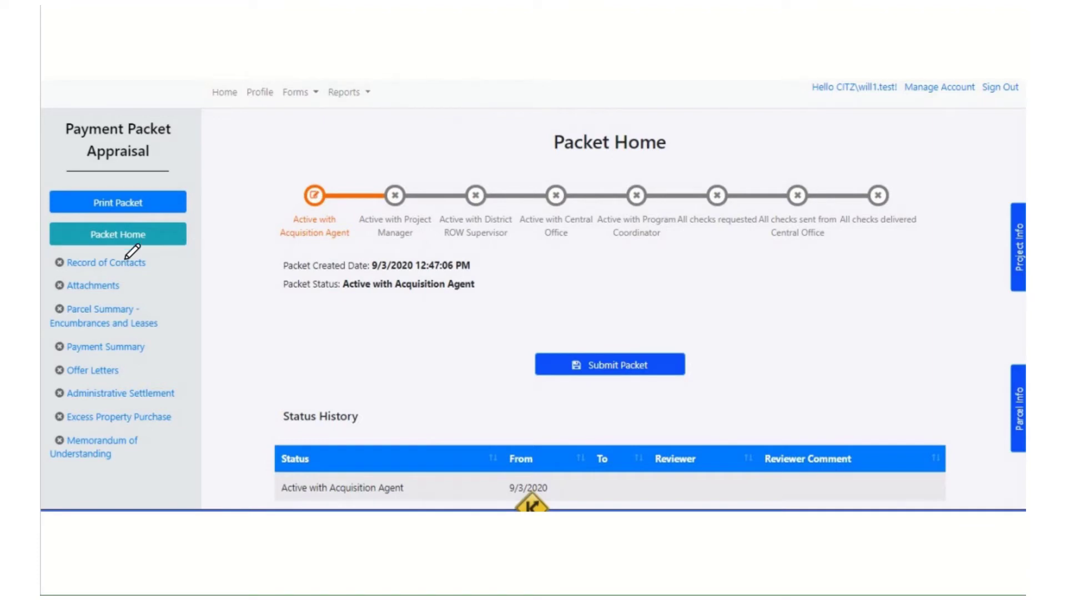
{"action": "mouse_move", "coordinate": [179, 259]}
{"action": "left_mouse_down"}
{"action": "mouse_move", "coordinate": [170, 326]}
{"action": "mouse_move", "coordinate": [190, 382]}
{"action": "mouse_move", "coordinate": [185, 468]}
{"action": "mouse_move", "coordinate": [198, 462]}
{"action": "left_mouse_up"}
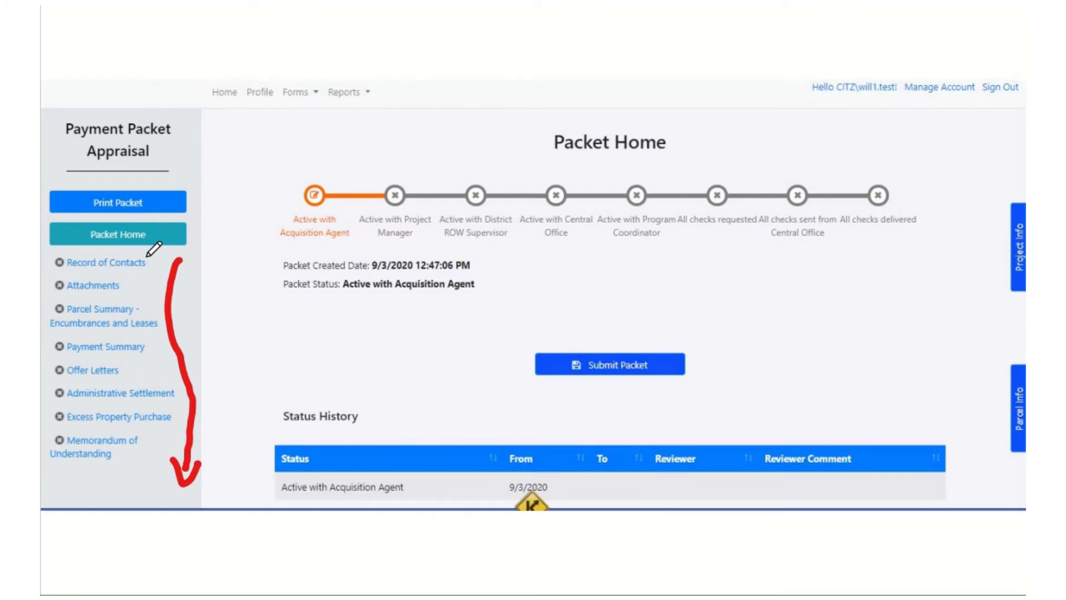
{"action": "left_click", "coordinate": [153, 256]}
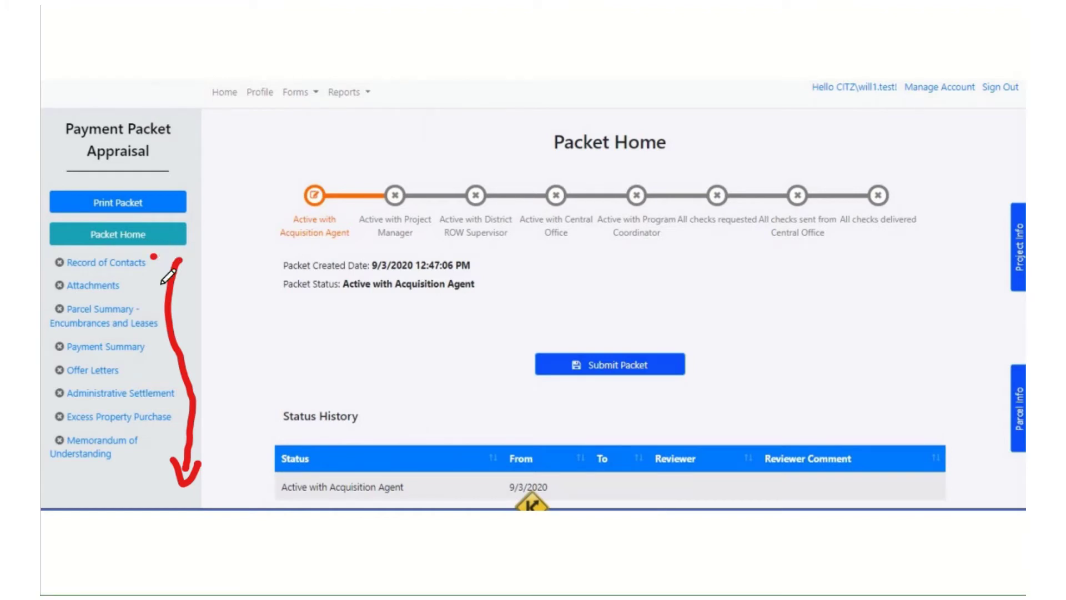
{"action": "left_click", "coordinate": [131, 282]}
{"action": "left_click", "coordinate": [150, 303]}
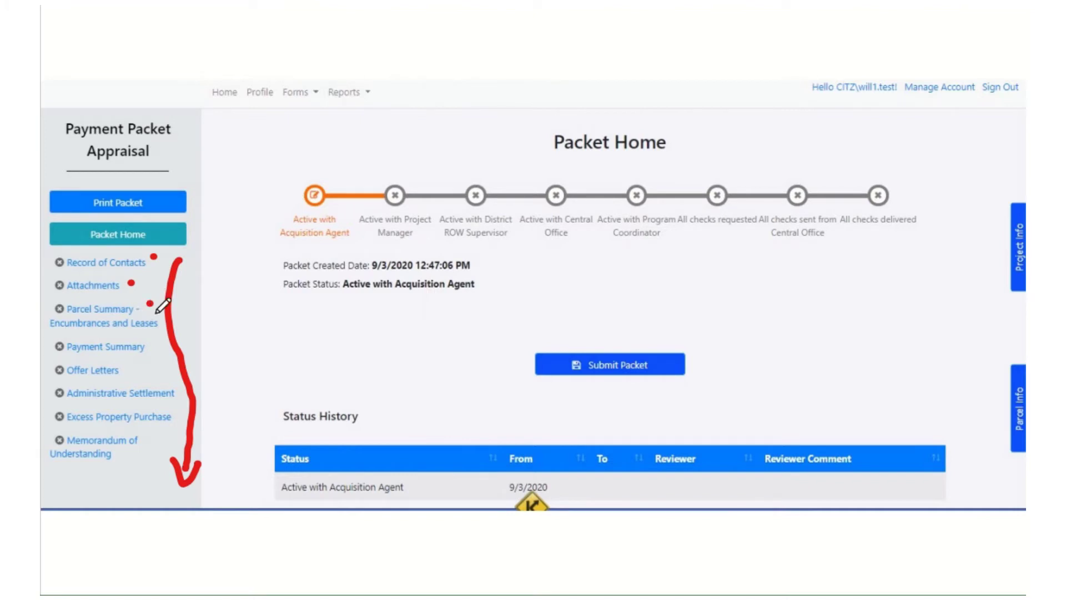
{"action": "left_click", "coordinate": [157, 340]}
{"action": "left_click", "coordinate": [148, 367]}
- Draw an arrow under the packet workflow stages, dot the stages after Acquisition Agent, and circle All checks delivered
{"action": "mouse_move", "coordinate": [284, 250]}
{"action": "left_mouse_down"}
{"action": "mouse_move", "coordinate": [637, 259]}
{"action": "mouse_move", "coordinate": [950, 250]}
{"action": "mouse_move", "coordinate": [924, 272]}
{"action": "left_mouse_up"}
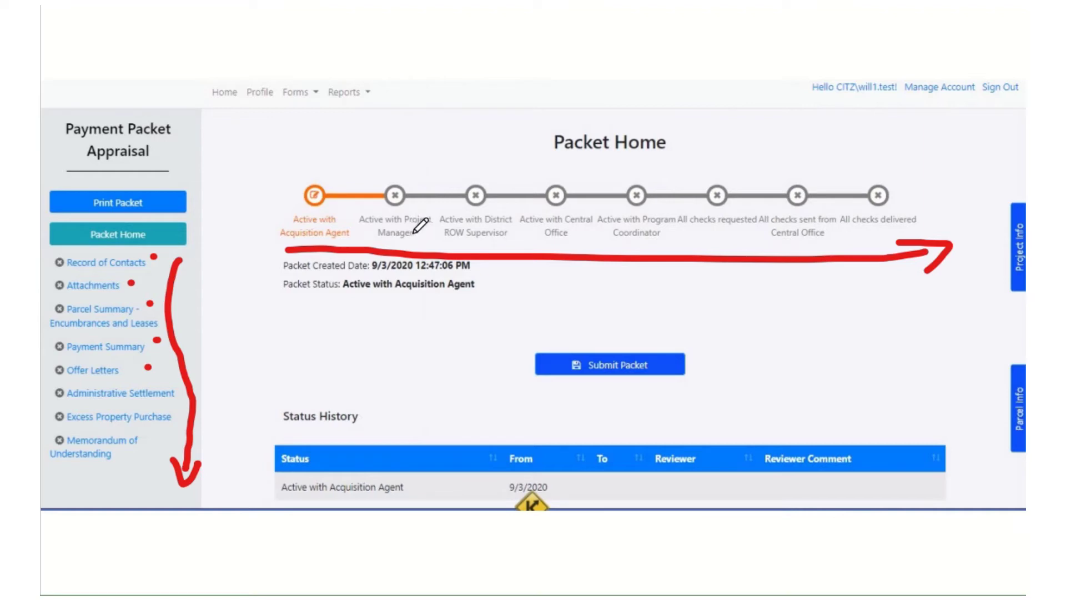
{"action": "left_click", "coordinate": [401, 174]}
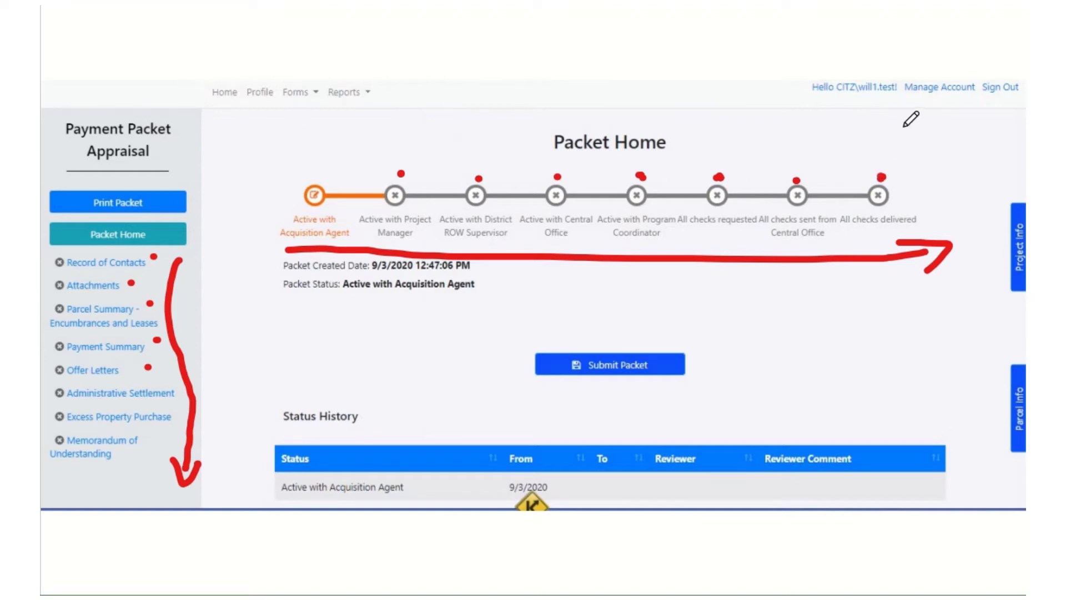
{"action": "mouse_move", "coordinate": [882, 153]}
{"action": "left_mouse_down"}
{"action": "mouse_move", "coordinate": [950, 218]}
{"action": "mouse_move", "coordinate": [855, 240]}
{"action": "mouse_move", "coordinate": [835, 222]}
{"action": "mouse_move", "coordinate": [852, 178]}
{"action": "mouse_move", "coordinate": [879, 157]}
{"action": "left_mouse_up"}
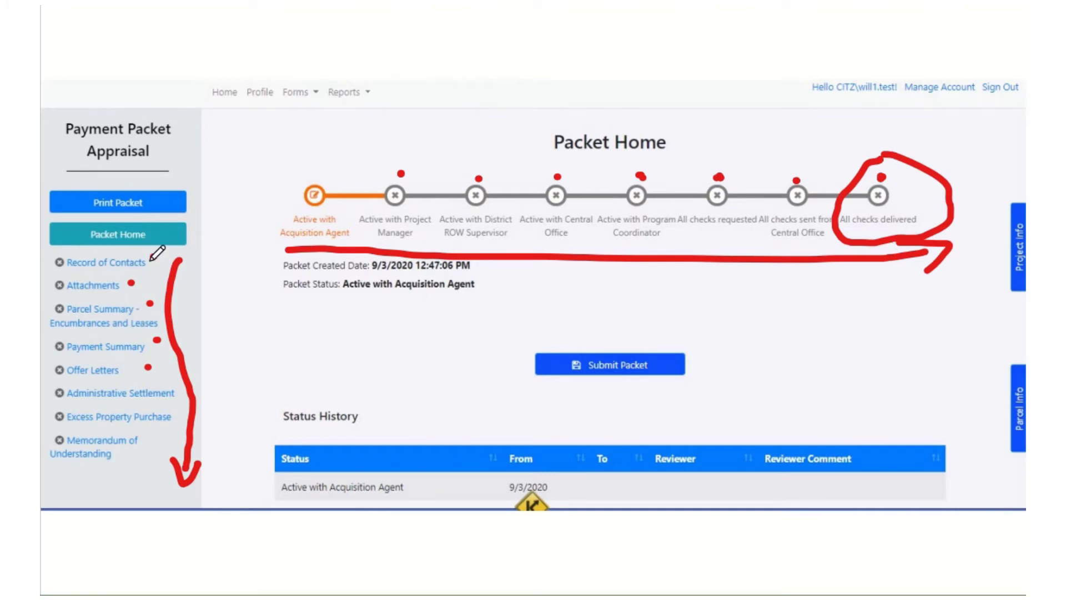
- Add a second round of red dots beside the packet entries from Record of Contacts to Offer Letters
{"action": "left_click", "coordinate": [154, 256]}
{"action": "left_click", "coordinate": [163, 257]}
{"action": "left_click", "coordinate": [157, 275]}
{"action": "left_click", "coordinate": [161, 308]}
{"action": "left_click", "coordinate": [168, 345]}
{"action": "left_click", "coordinate": [162, 369]}
- Draw a red stroke pointing at Insert Checklist on the Record Of Contacts screenshot
{"action": "mouse_move", "coordinate": [207, 166]}
{"action": "left_mouse_down"}
{"action": "mouse_move", "coordinate": [189, 186]}
{"action": "mouse_move", "coordinate": [221, 181]}
{"action": "left_mouse_up"}
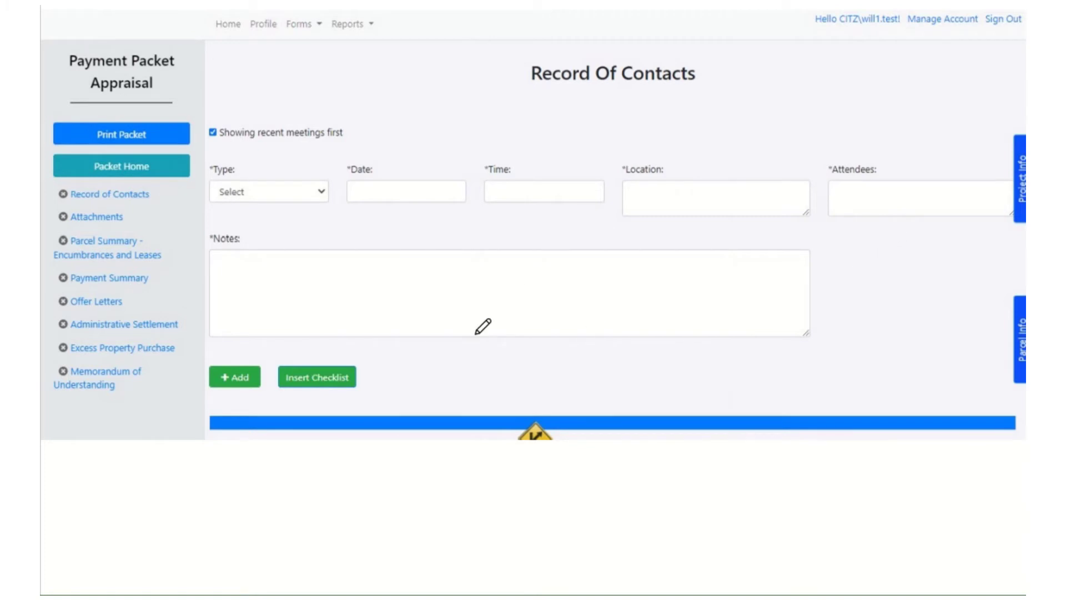
{"action": "left_click_drag", "start_coordinate": [428, 375], "coordinate": [368, 375]}
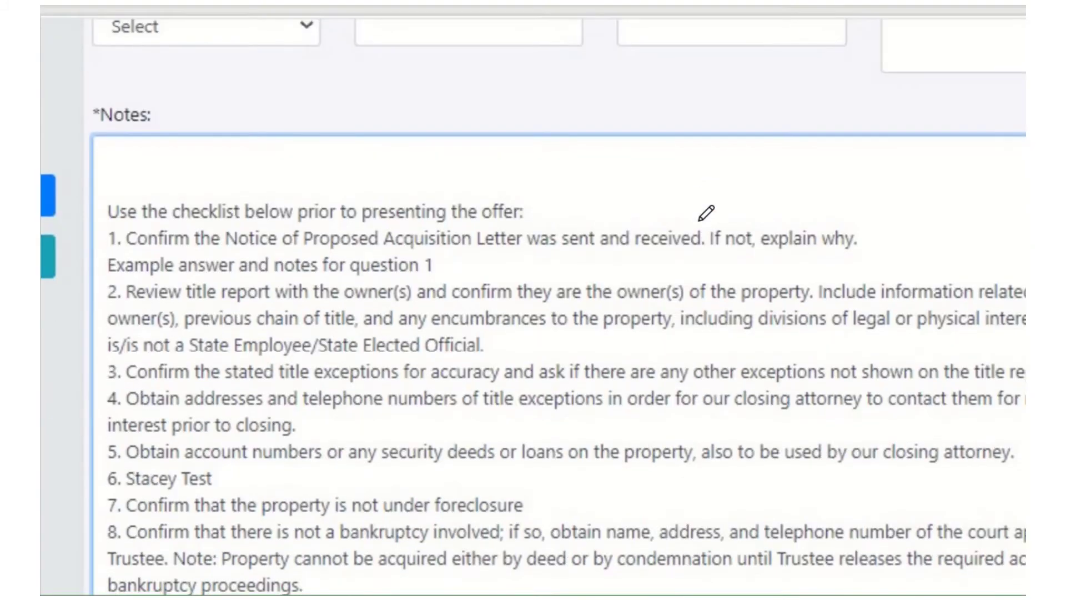
- Dot checklist items 1 to 5 in the Notes screenshot and mark the example answer line under question 1
{"action": "scroll", "coordinate": [699, 220], "scroll_direction": "down", "scroll_amount": 2}
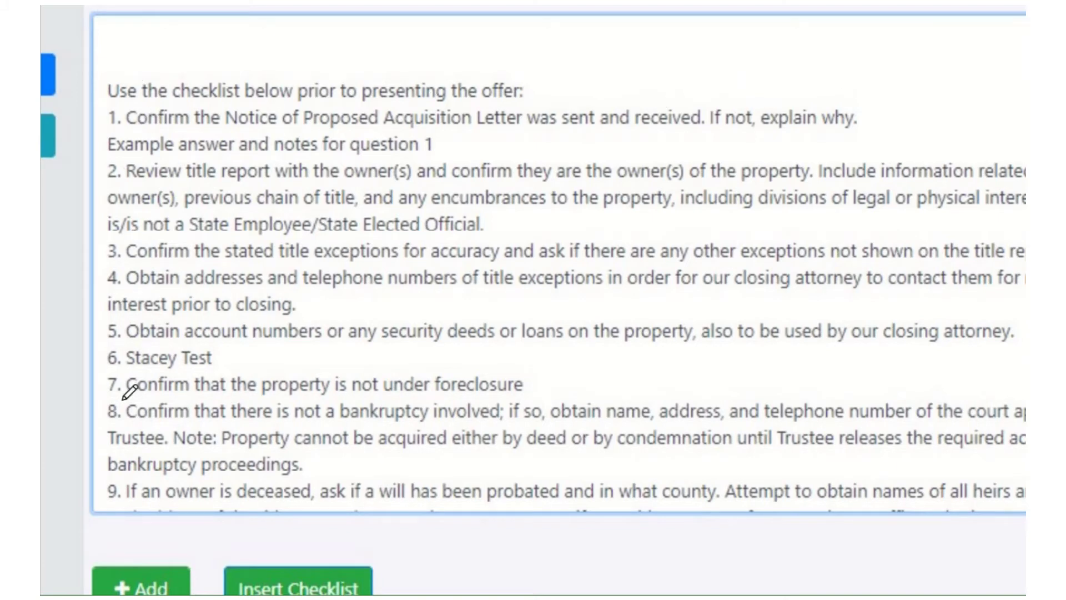
{"action": "left_click", "coordinate": [102, 115]}
{"action": "left_click", "coordinate": [88, 168]}
{"action": "left_click", "coordinate": [85, 258]}
{"action": "left_click", "coordinate": [93, 279]}
{"action": "left_click", "coordinate": [93, 330]}
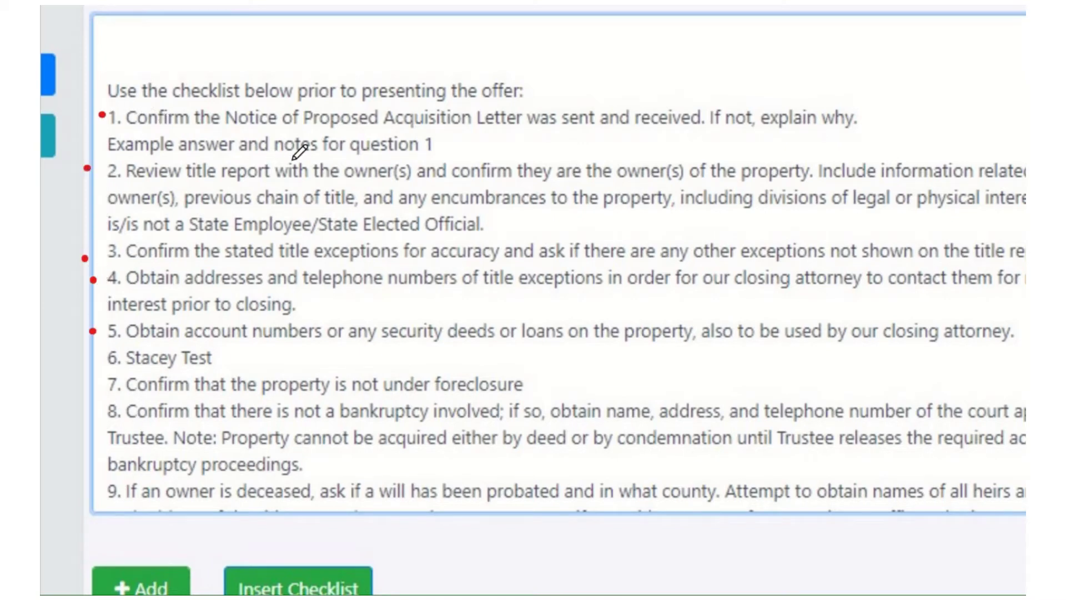
{"action": "left_click_drag", "start_coordinate": [76, 141], "coordinate": [102, 145]}
- Mark the Attachments entry in the packet section list and dot Signed MOU among the attachment types
{"action": "scroll", "coordinate": [580, 100], "scroll_direction": "down", "scroll_amount": 7}
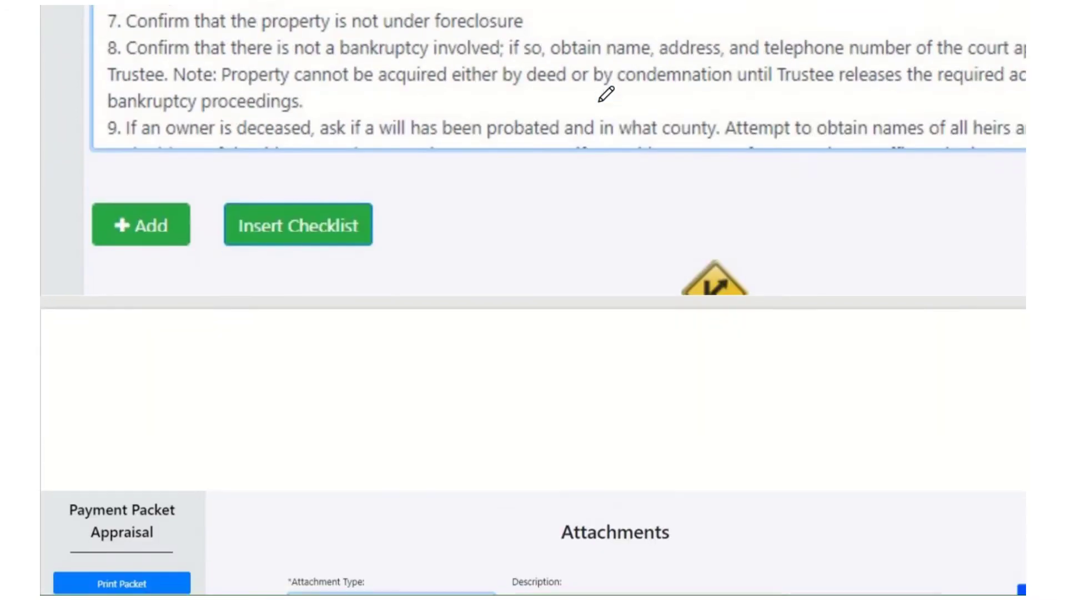
{"action": "scroll", "coordinate": [605, 93], "scroll_direction": "down", "scroll_amount": 3}
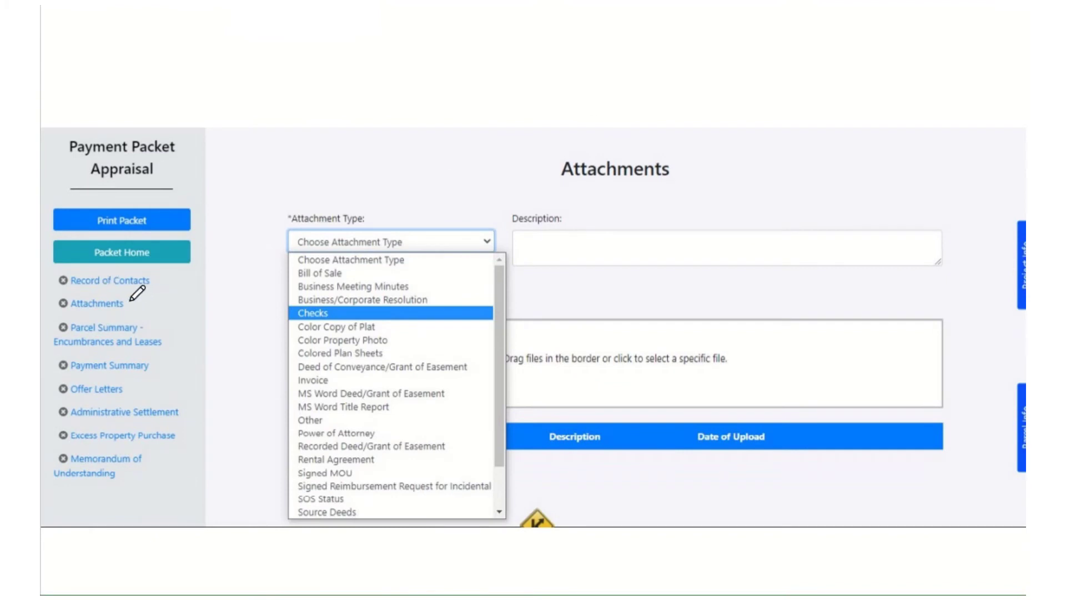
{"action": "left_click_drag", "start_coordinate": [128, 304], "coordinate": [136, 305]}
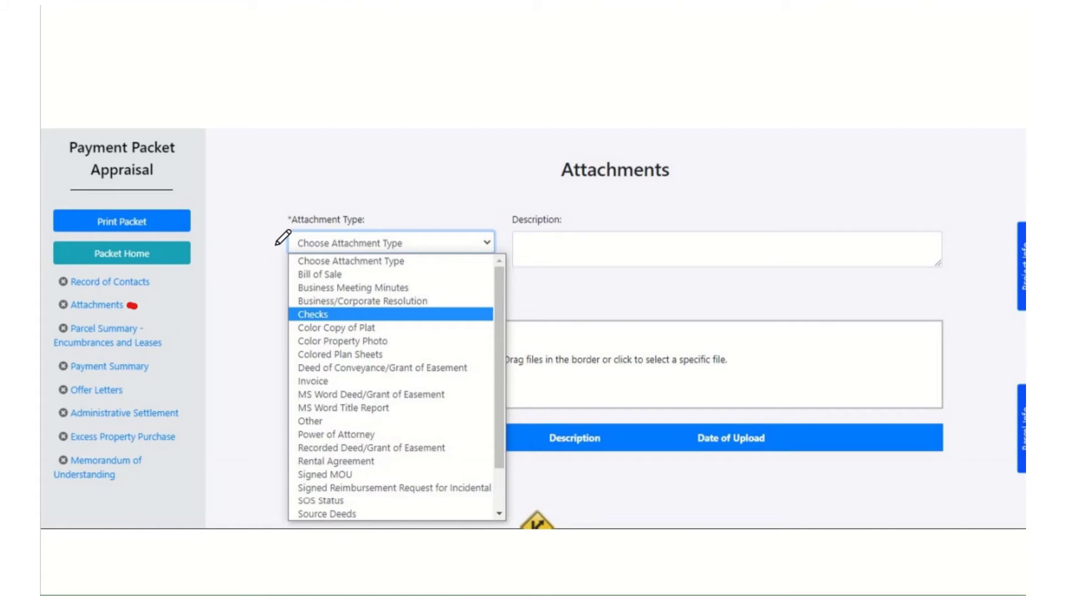
{"action": "left_click", "coordinate": [295, 476]}
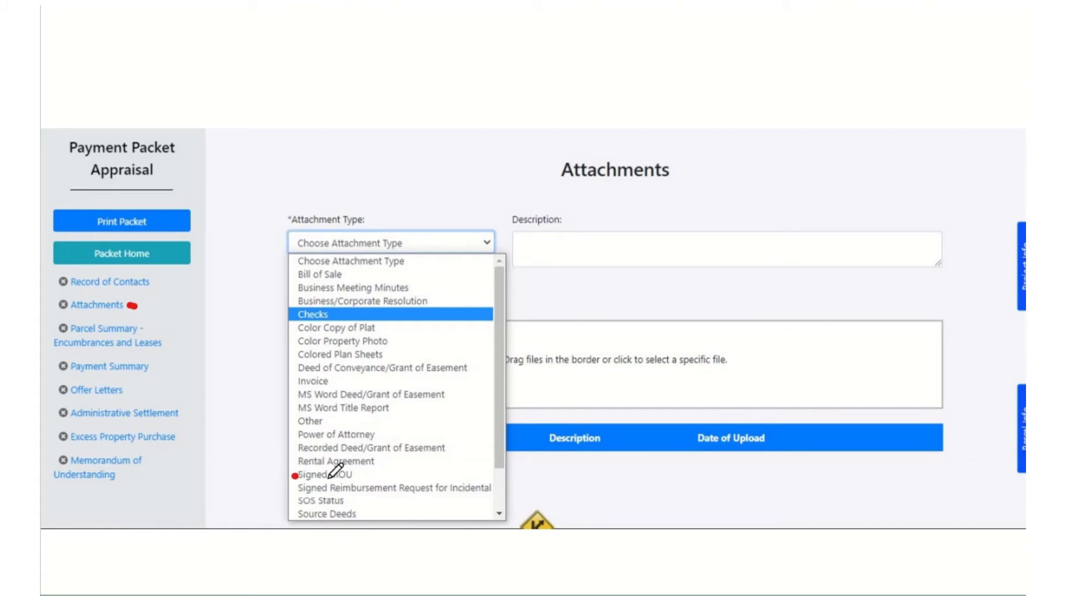
- Dot SOS Status among the attachment types, and mark the Parcel Summary entry, Encumbrance, Lease and Designated Contact on the Parcel Summary screenshot
{"action": "left_click", "coordinate": [292, 501]}
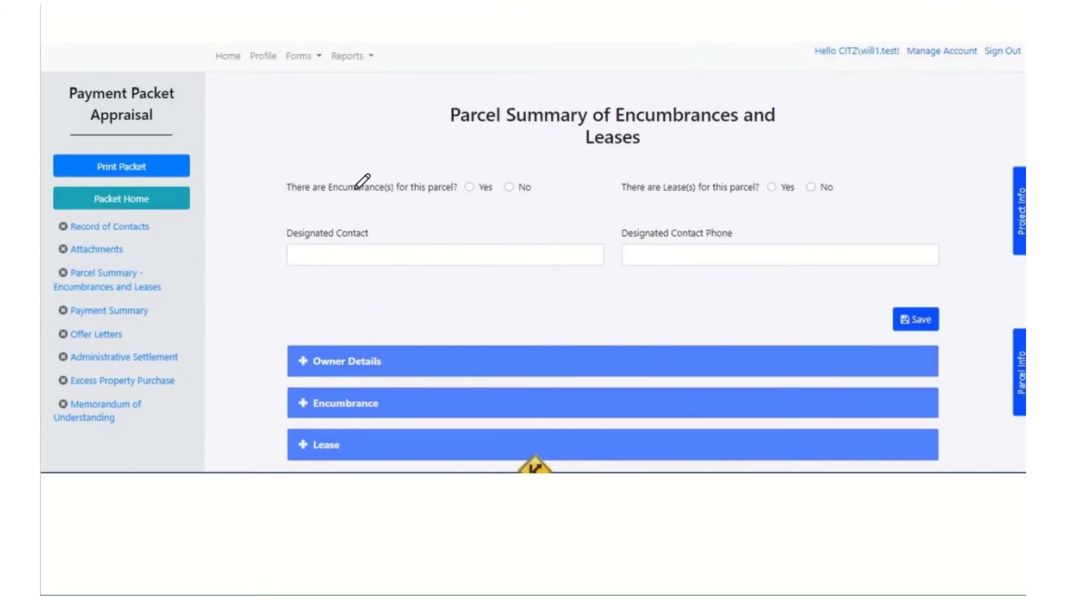
{"action": "left_click_drag", "start_coordinate": [169, 402], "coordinate": [161, 395]}
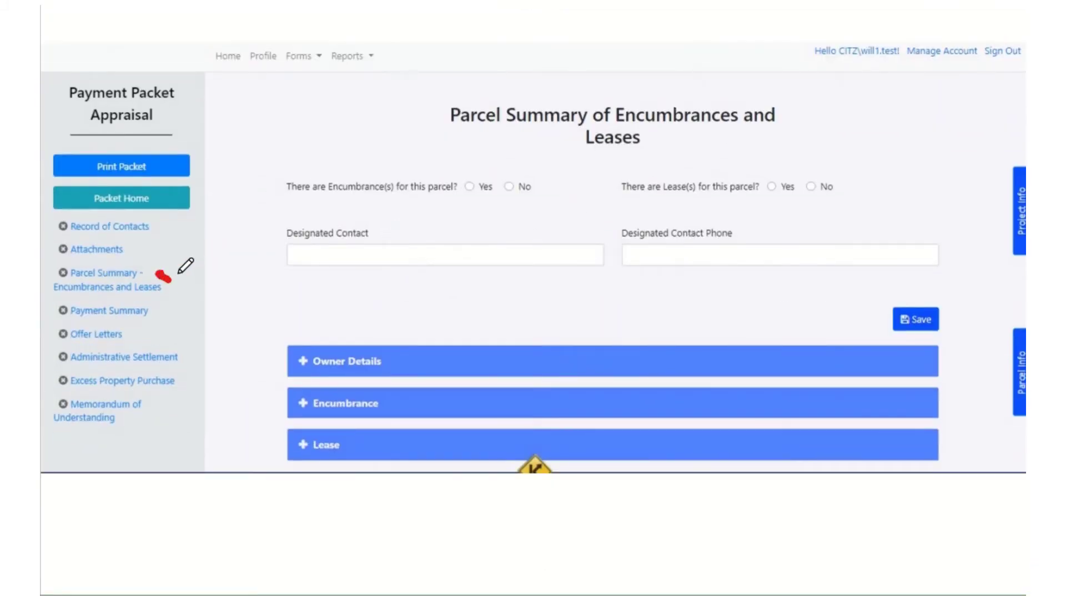
{"action": "left_click_drag", "start_coordinate": [272, 391], "coordinate": [278, 440]}
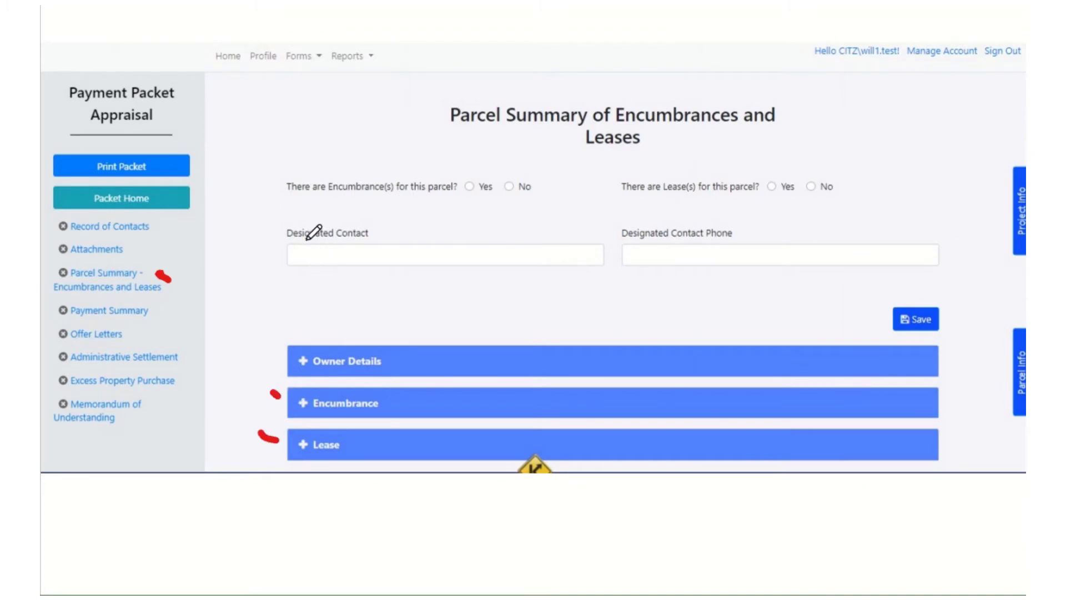
{"action": "left_click", "coordinate": [378, 232]}
- Dot the Payment Summary packet entry, then underline Import Check Details and mark Check Payable Name on the Add Payment Summary form
{"action": "scroll", "coordinate": [298, 400], "scroll_direction": "down", "scroll_amount": 10}
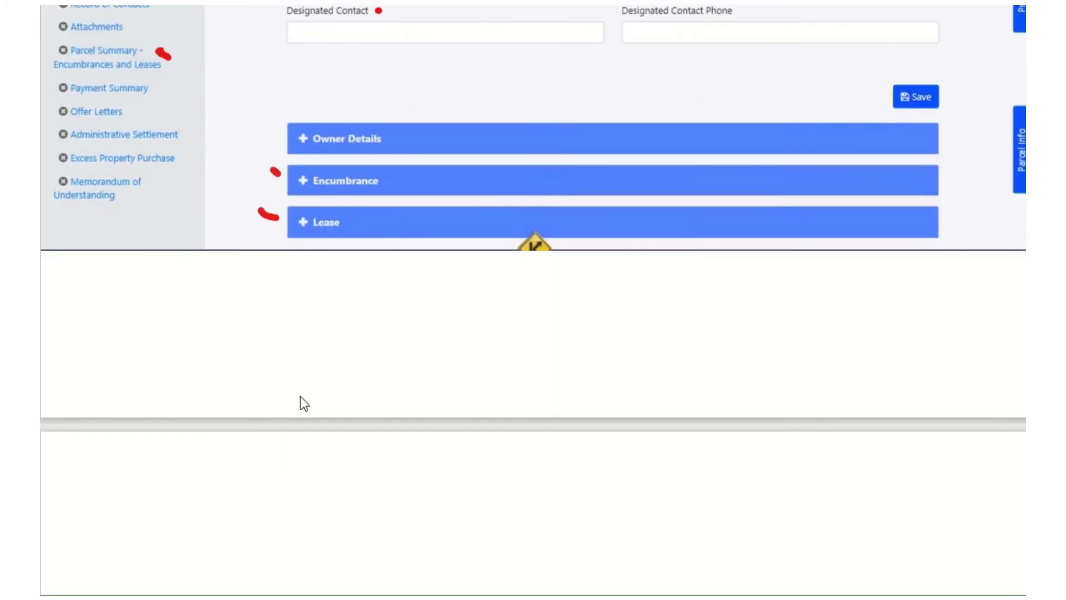
{"action": "scroll", "coordinate": [317, 387], "scroll_direction": "down", "scroll_amount": 3}
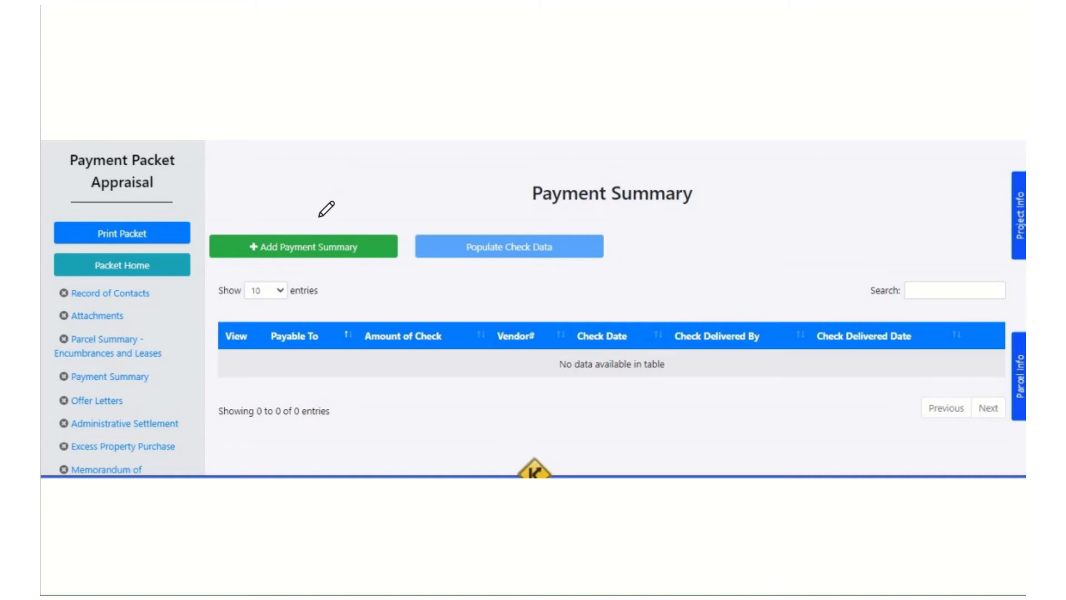
{"action": "left_click", "coordinate": [159, 376]}
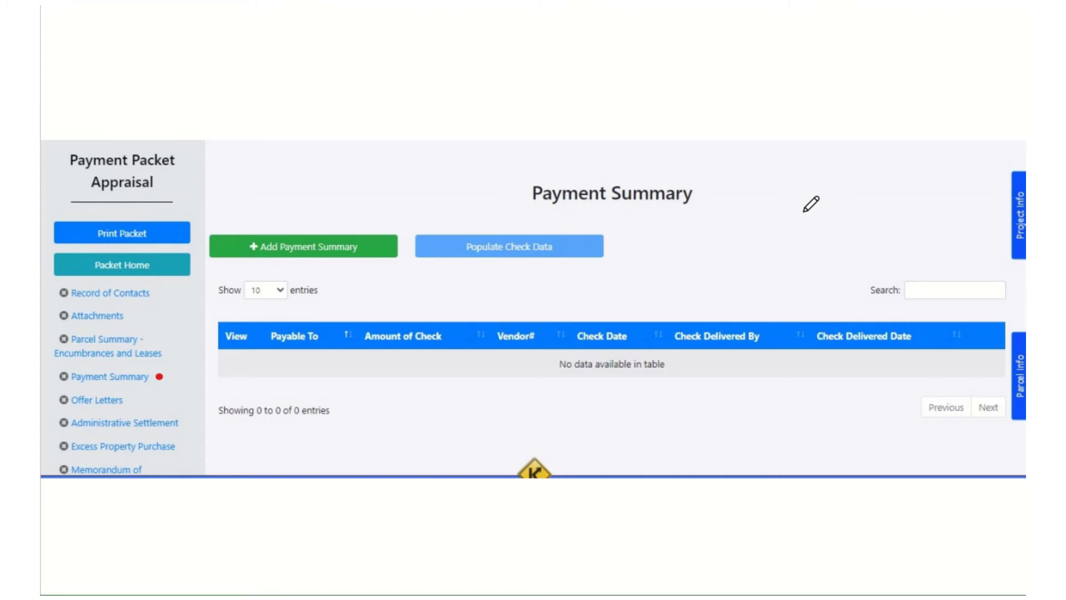
{"action": "scroll", "coordinate": [544, 299], "scroll_direction": "down", "scroll_amount": 7}
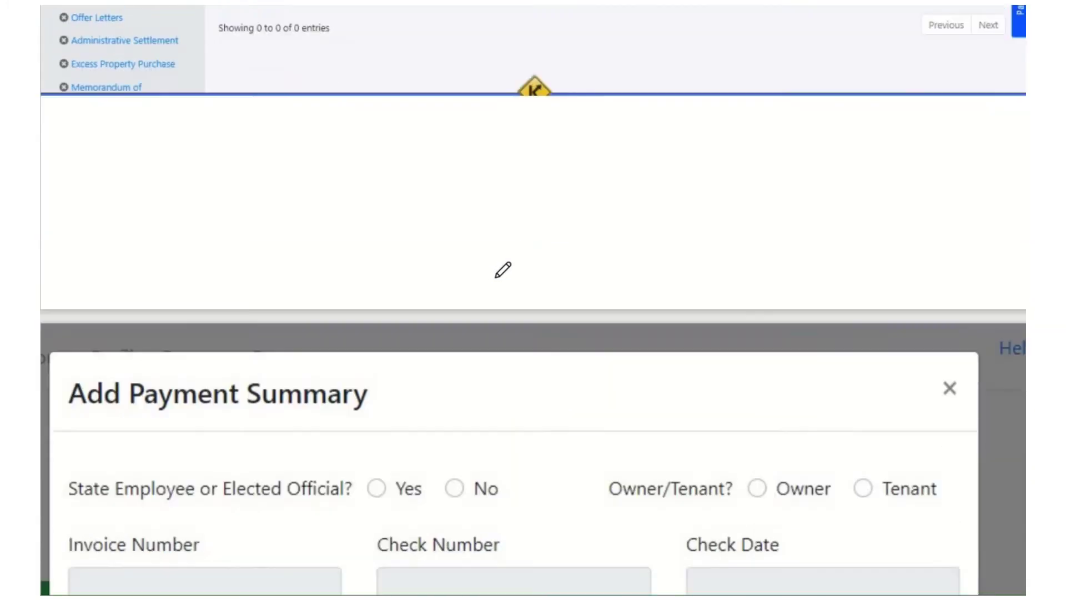
{"action": "scroll", "coordinate": [502, 270], "scroll_direction": "down", "scroll_amount": 6}
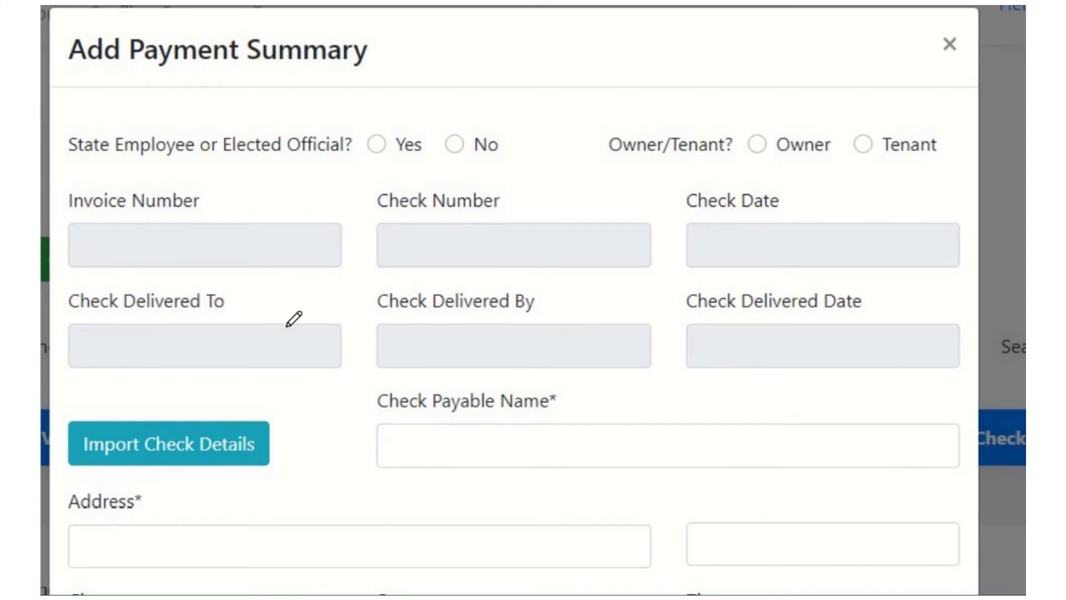
{"action": "scroll", "coordinate": [440, 294], "scroll_direction": "down", "scroll_amount": 2}
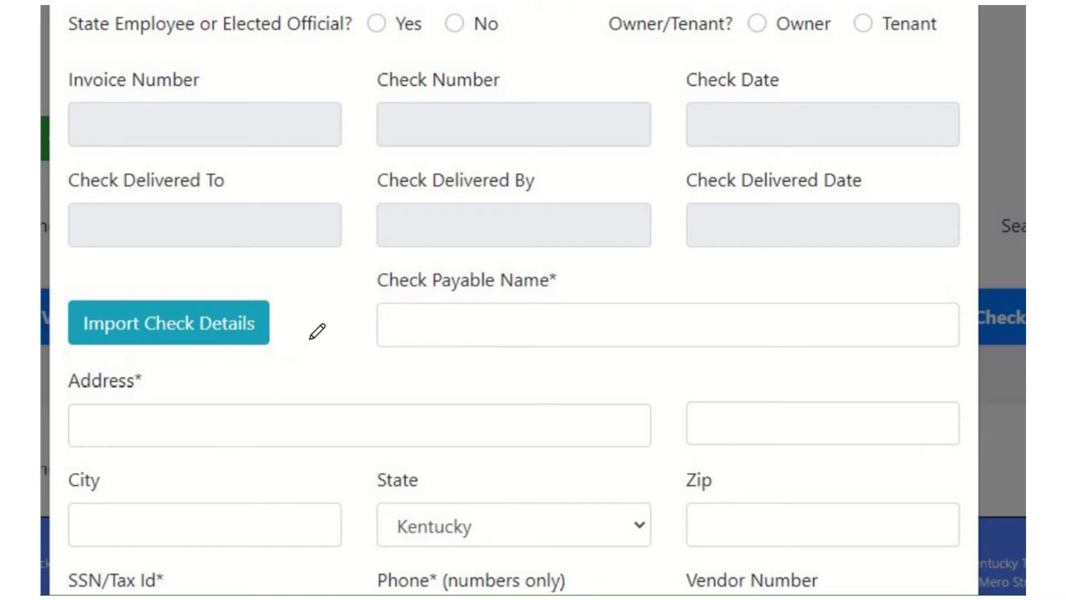
{"action": "left_click_drag", "start_coordinate": [102, 358], "coordinate": [220, 356]}
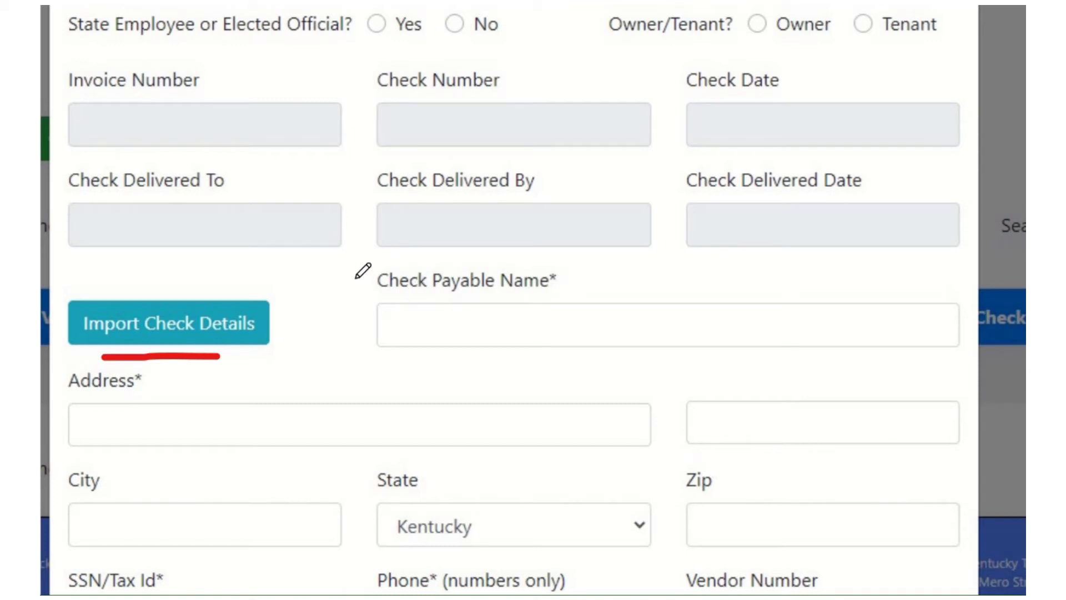
{"action": "left_click_drag", "start_coordinate": [353, 276], "coordinate": [365, 276]}
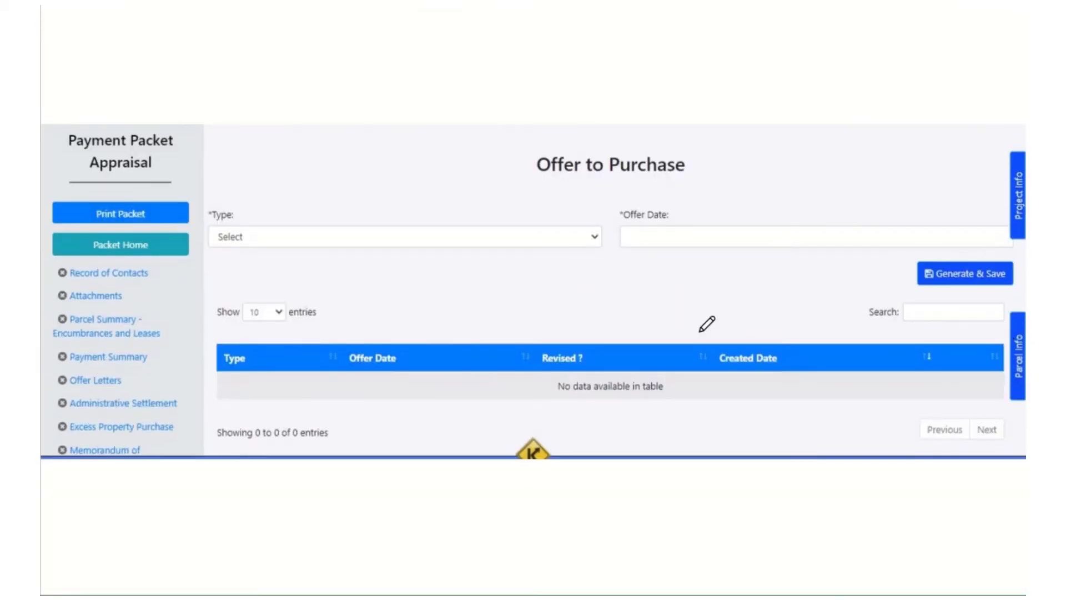
- Dot Offer Letters and draw red lines at Type, Offer Date, Generate & Save and Revised? on the Offer to Purchase screenshot
{"action": "left_click", "coordinate": [128, 380]}
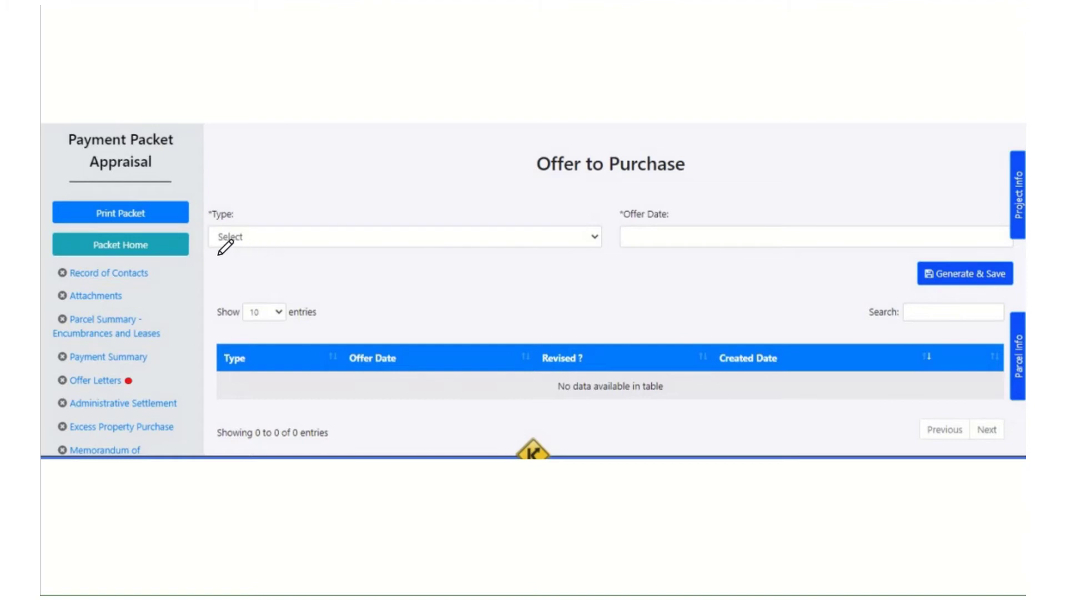
{"action": "left_click_drag", "start_coordinate": [218, 254], "coordinate": [271, 259]}
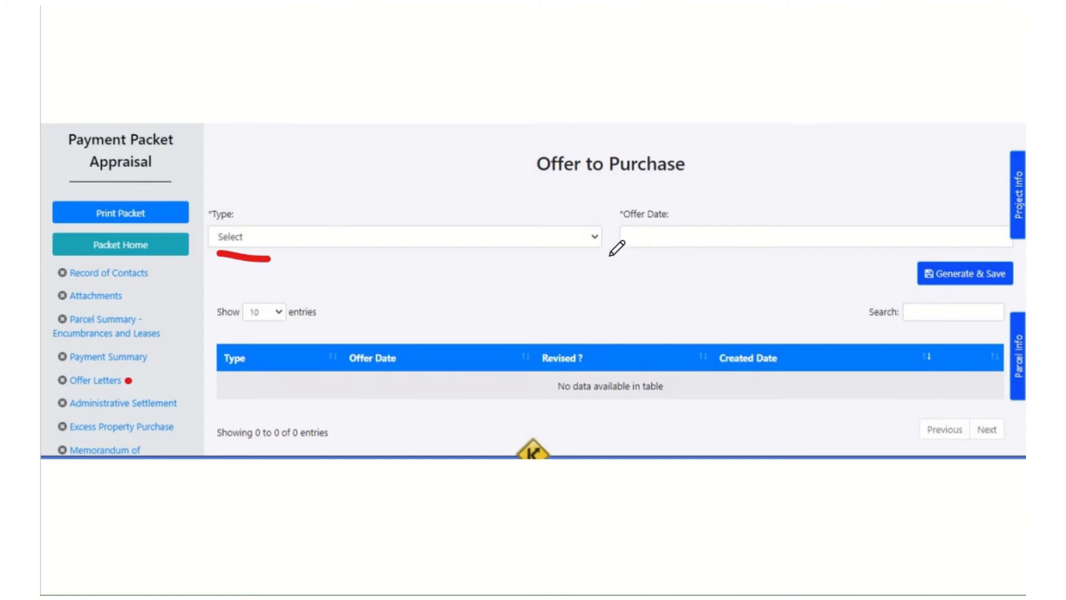
{"action": "left_click_drag", "start_coordinate": [619, 254], "coordinate": [682, 253]}
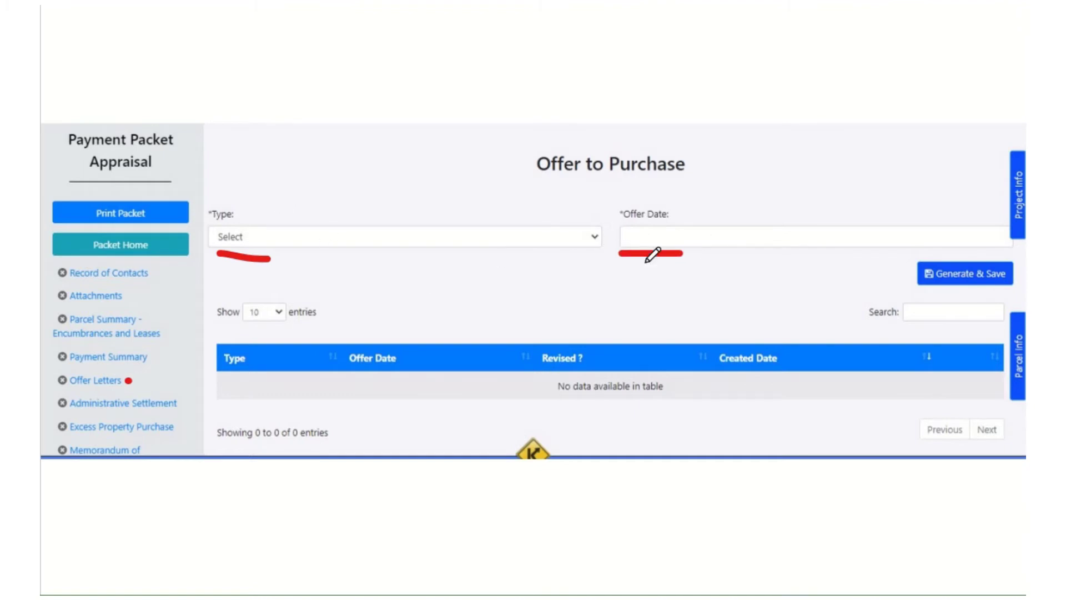
{"action": "left_click_drag", "start_coordinate": [922, 293], "coordinate": [991, 289]}
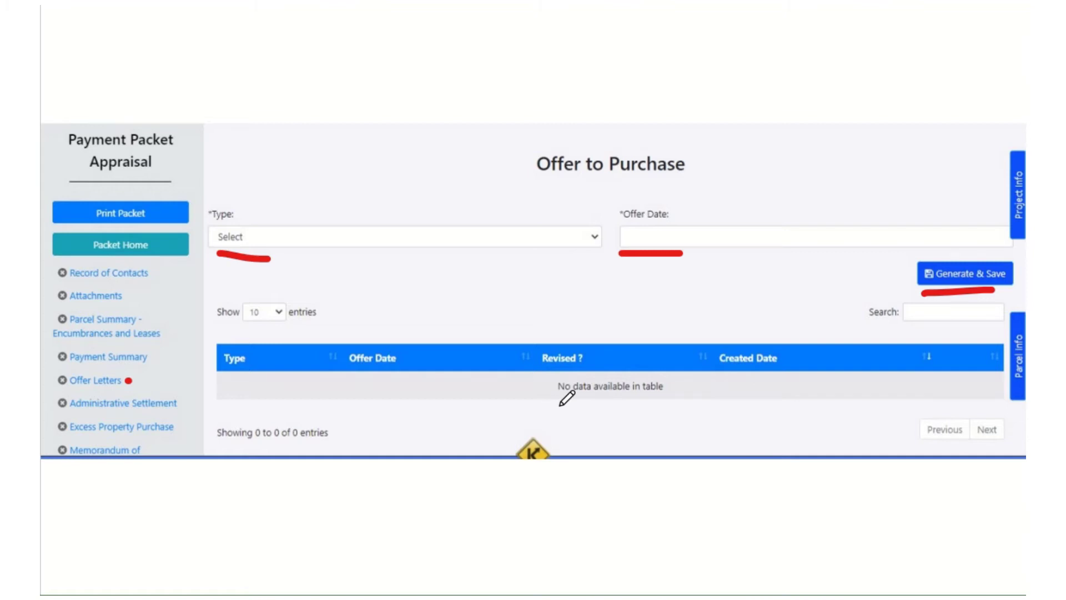
{"action": "left_click_drag", "start_coordinate": [538, 329], "coordinate": [616, 337]}
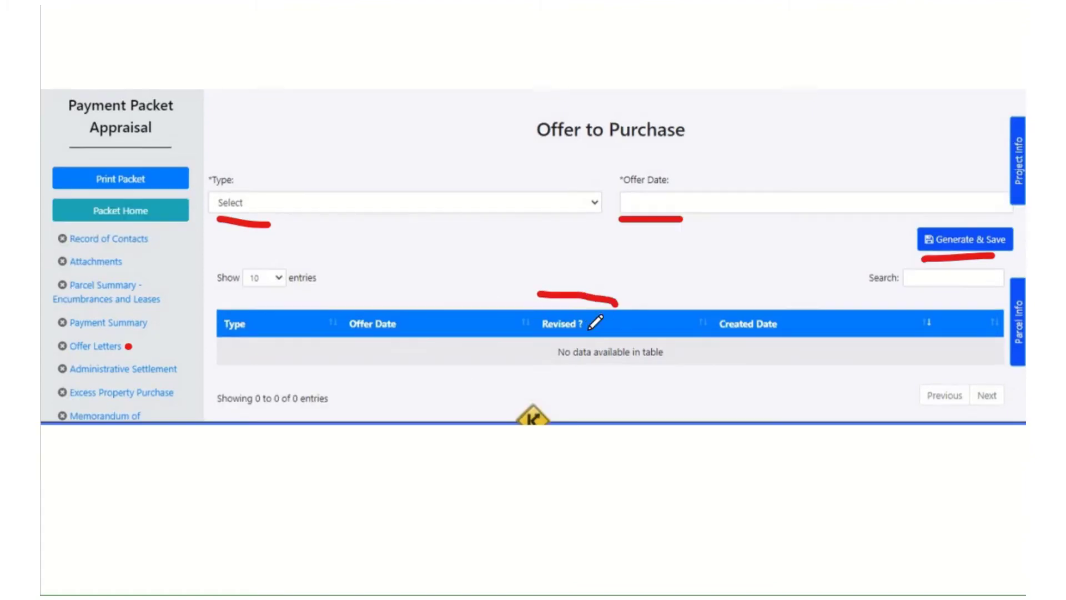
- Mark the Administrative Settlement packet entry and underline the Include Administrative Settlement in Packet? checkbox line
{"action": "scroll", "coordinate": [593, 337], "scroll_direction": "down", "scroll_amount": 7}
{"action": "scroll", "coordinate": [592, 337], "scroll_direction": "down", "scroll_amount": 6}
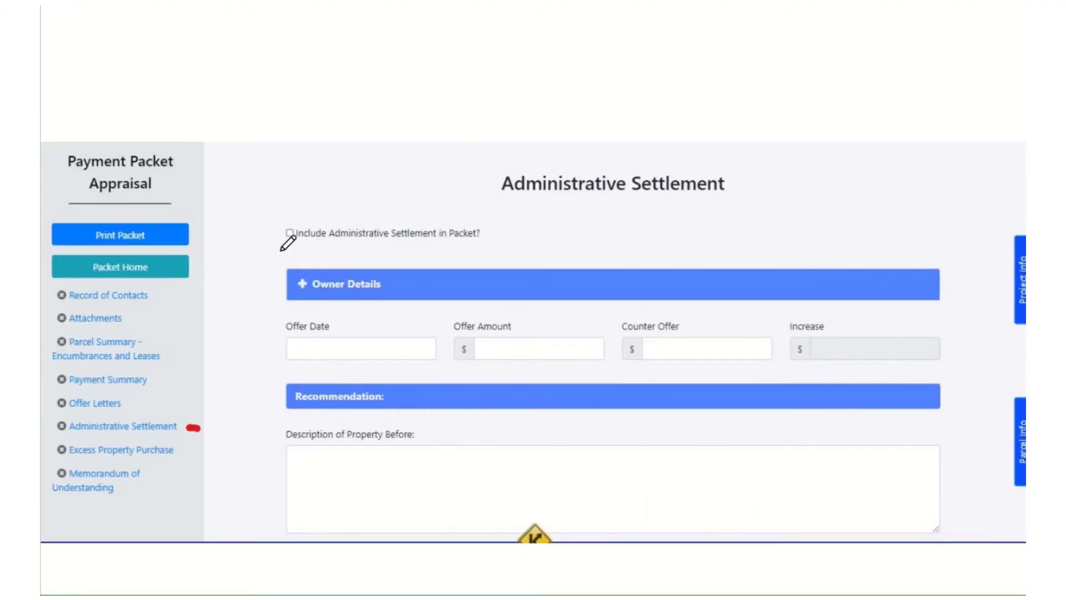
{"action": "left_click_drag", "start_coordinate": [272, 243], "coordinate": [492, 245]}
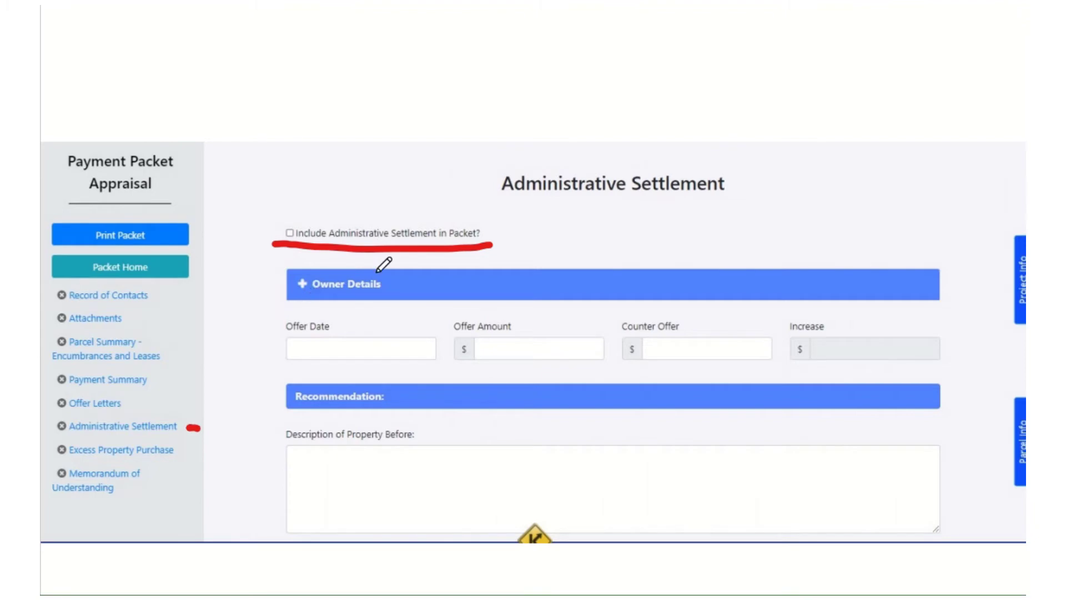
- Underline the Include Excess Property in packet checkbox line on the Excess Property Purchase screenshot
{"action": "scroll", "coordinate": [629, 326], "scroll_direction": "down", "scroll_amount": 20}
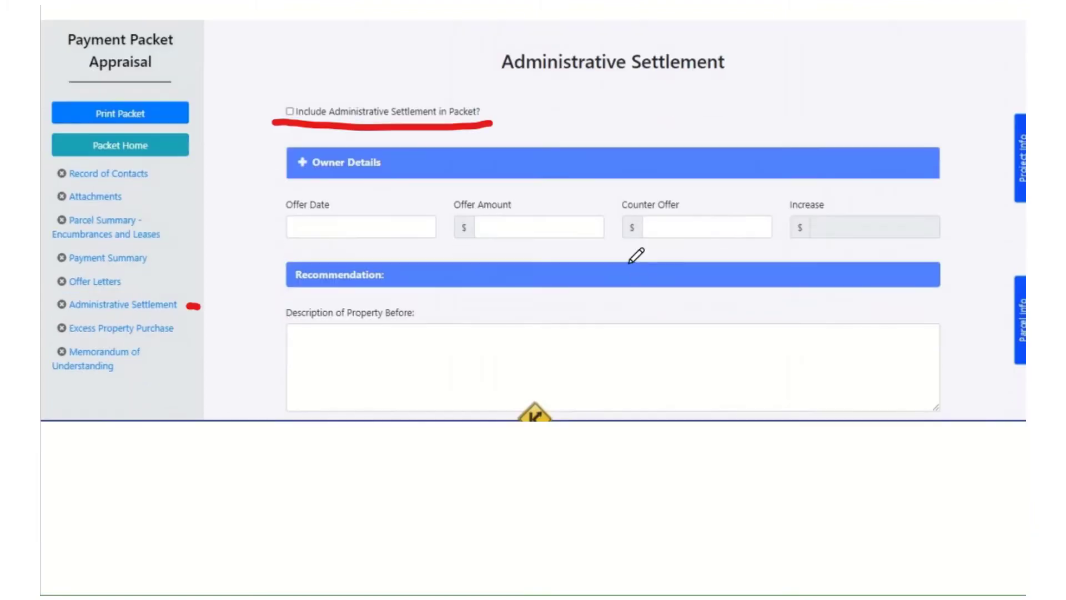
{"action": "scroll", "coordinate": [636, 256], "scroll_direction": "up", "scroll_amount": 2}
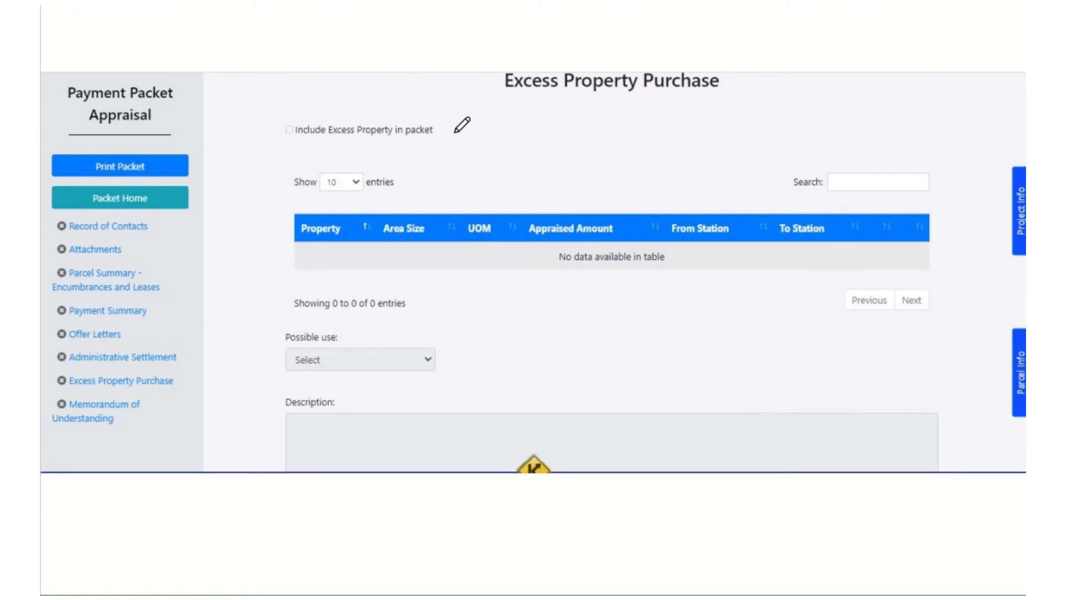
{"action": "left_click_drag", "start_coordinate": [280, 146], "coordinate": [459, 143]}
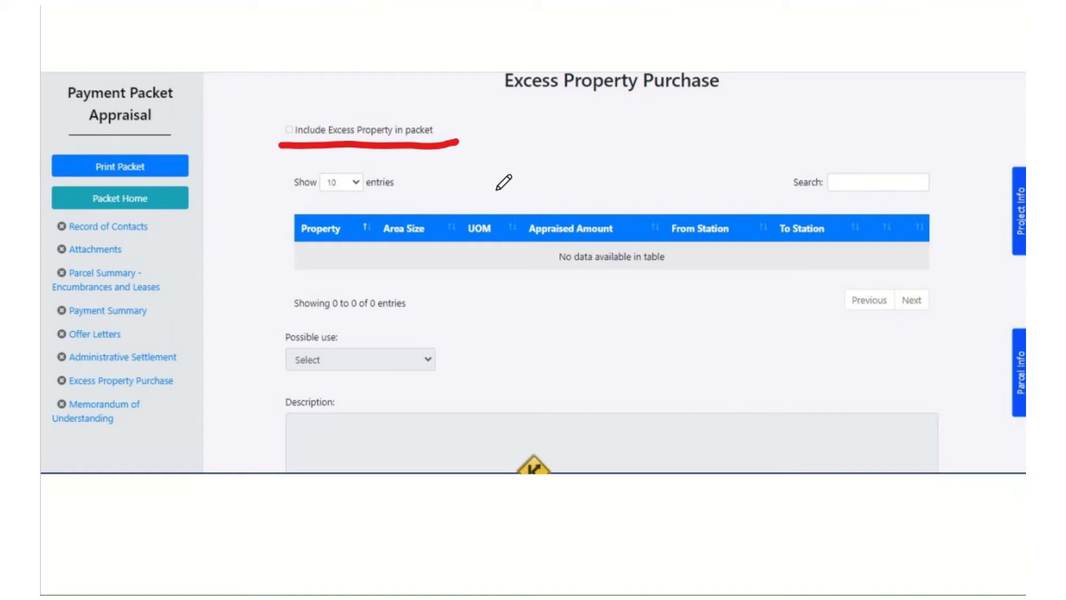
- Draw a red line beside Owner Details through Signers and a downward arrow beside the total acquisition checkbox on the Memorandum of Understanding screenshot
{"action": "scroll", "coordinate": [307, 183], "scroll_direction": "down", "scroll_amount": 10}
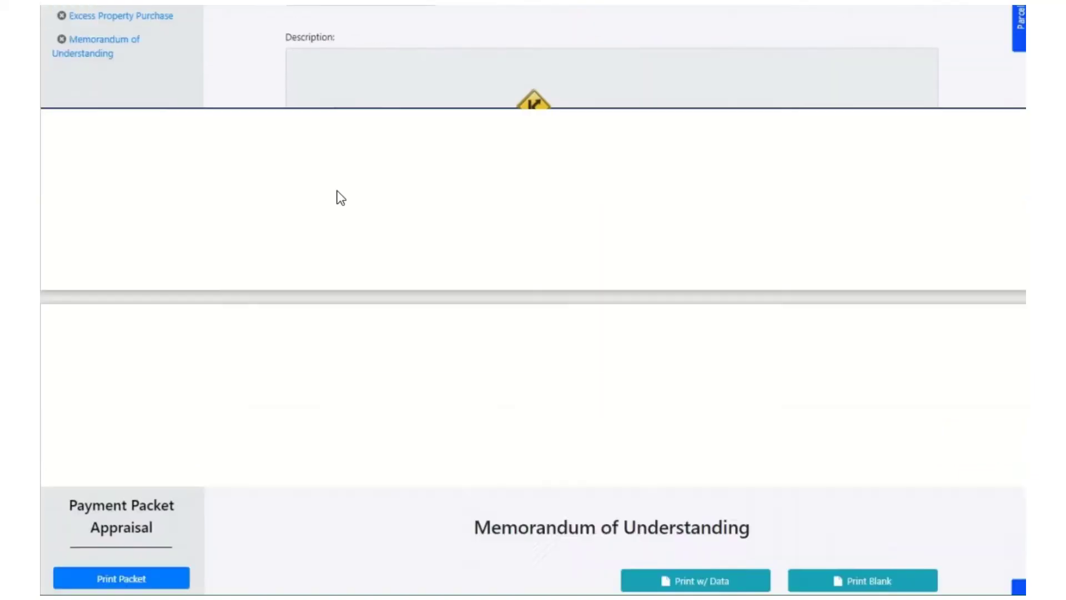
{"action": "scroll", "coordinate": [344, 181], "scroll_direction": "down", "scroll_amount": 3}
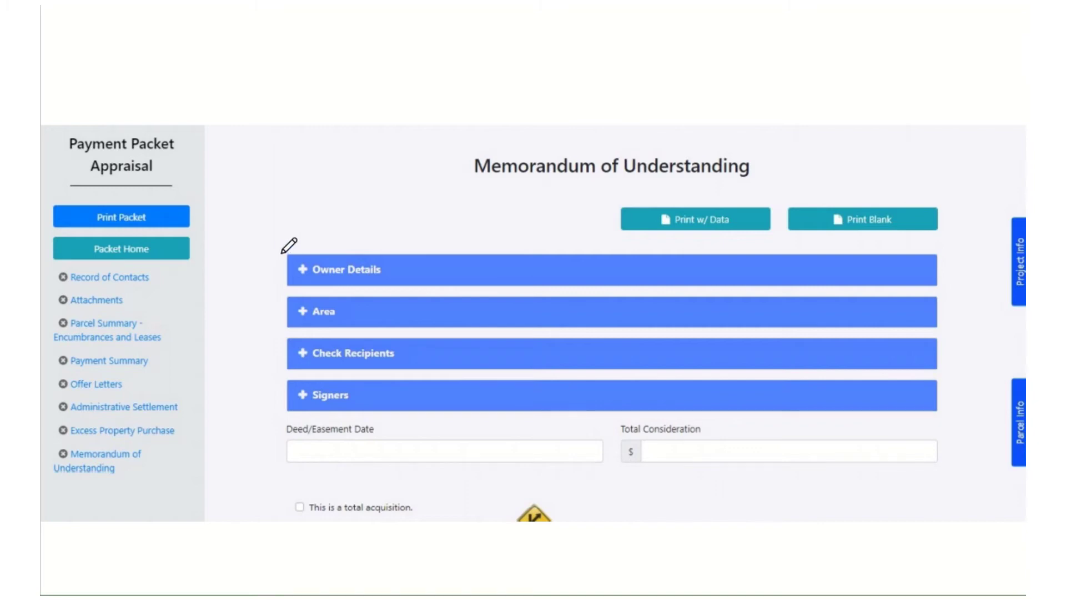
{"action": "left_click_drag", "start_coordinate": [281, 252], "coordinate": [269, 395]}
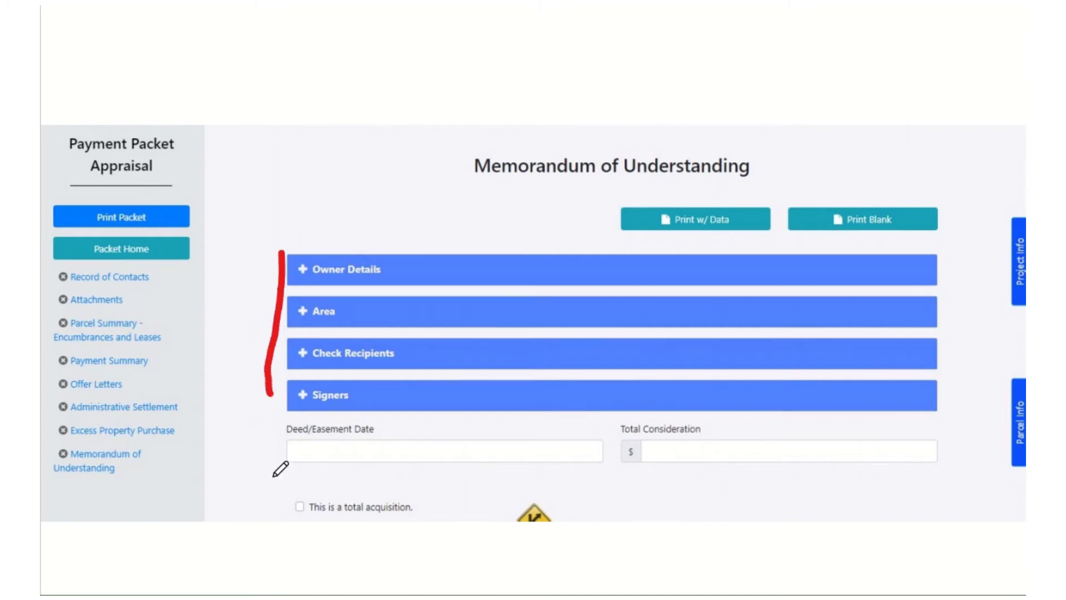
{"action": "mouse_move", "coordinate": [258, 478]}
{"action": "left_mouse_down"}
{"action": "mouse_move", "coordinate": [262, 503]}
{"action": "mouse_move", "coordinate": [281, 498]}
{"action": "left_mouse_up"}
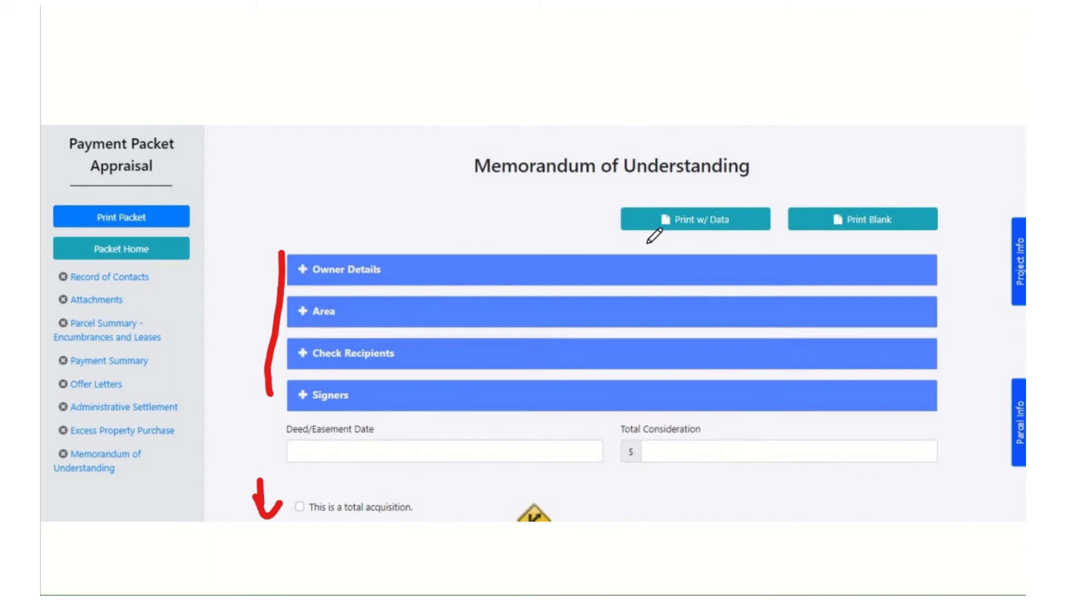
- Underline Print w/ Data and Print Blank and mark the Attachments entry on the Memorandum of Understanding screenshot
{"action": "left_click_drag", "start_coordinate": [639, 242], "coordinate": [761, 241]}
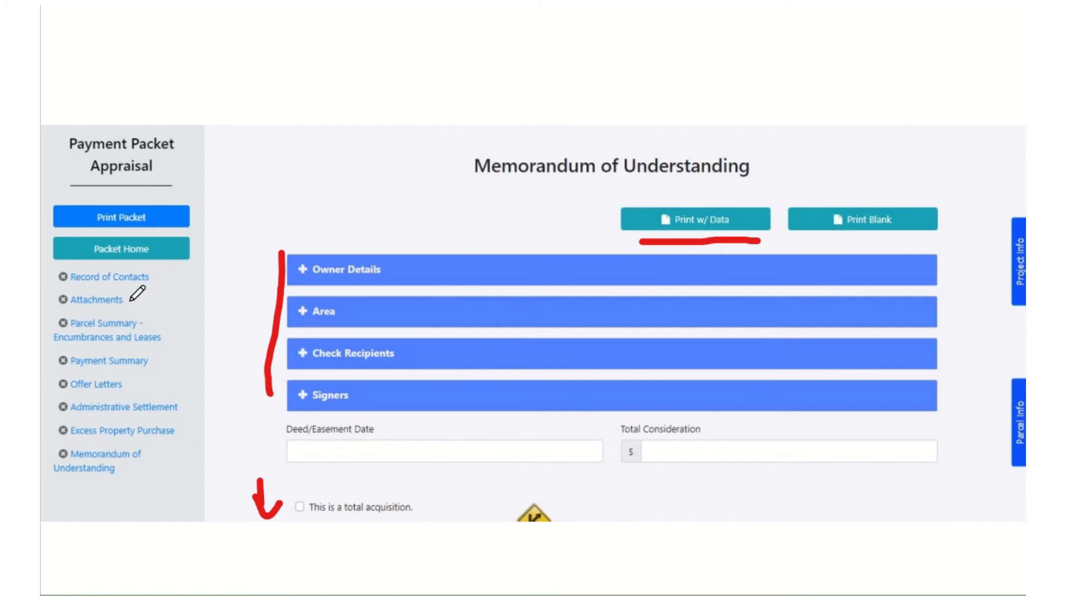
{"action": "left_click_drag", "start_coordinate": [129, 301], "coordinate": [144, 298]}
{"action": "left_click", "coordinate": [151, 299]}
{"action": "left_click_drag", "start_coordinate": [819, 241], "coordinate": [952, 247]}
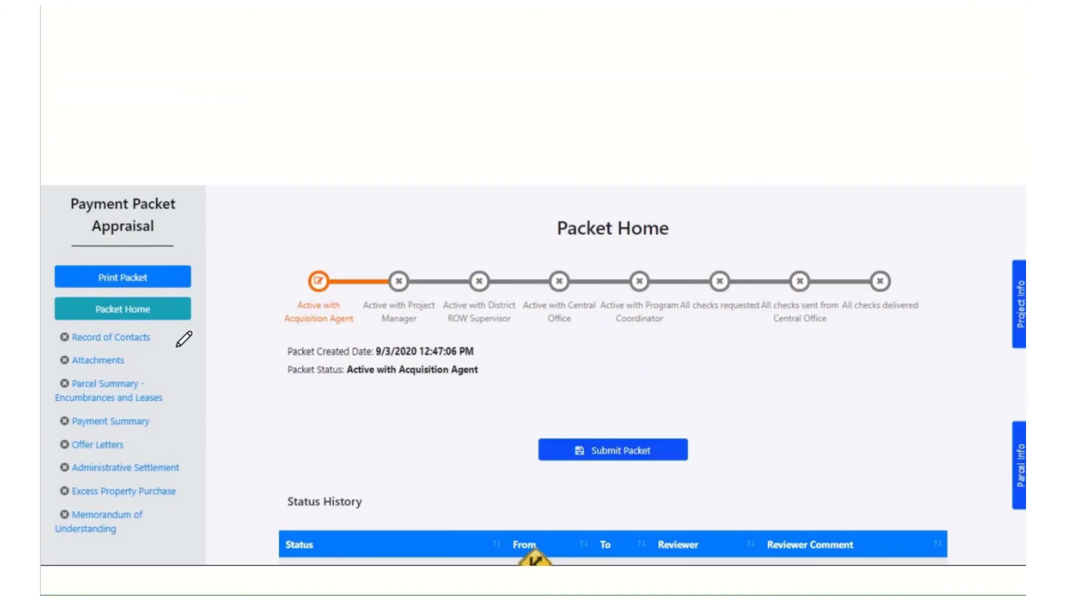
- Underline Submit Packet on Packet Home, and mark the Signed MOU, Title Report Cover Sheets, contact and Payment Summary requirements in the missing-fields screenshot
{"action": "left_click_drag", "start_coordinate": [524, 474], "coordinate": [722, 476]}
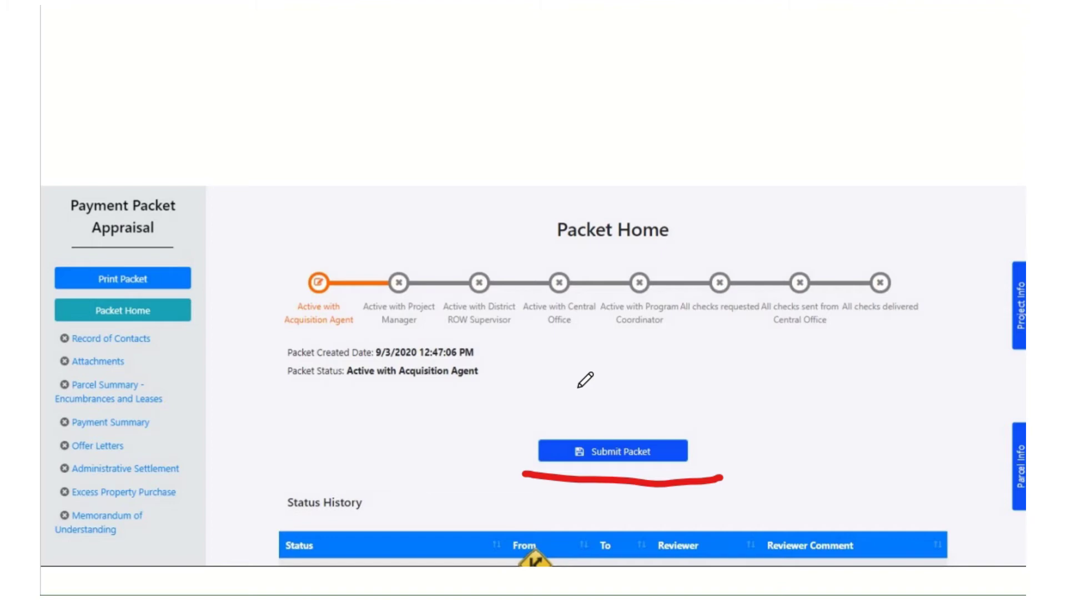
{"action": "scroll", "coordinate": [610, 344], "scroll_direction": "down", "scroll_amount": 6}
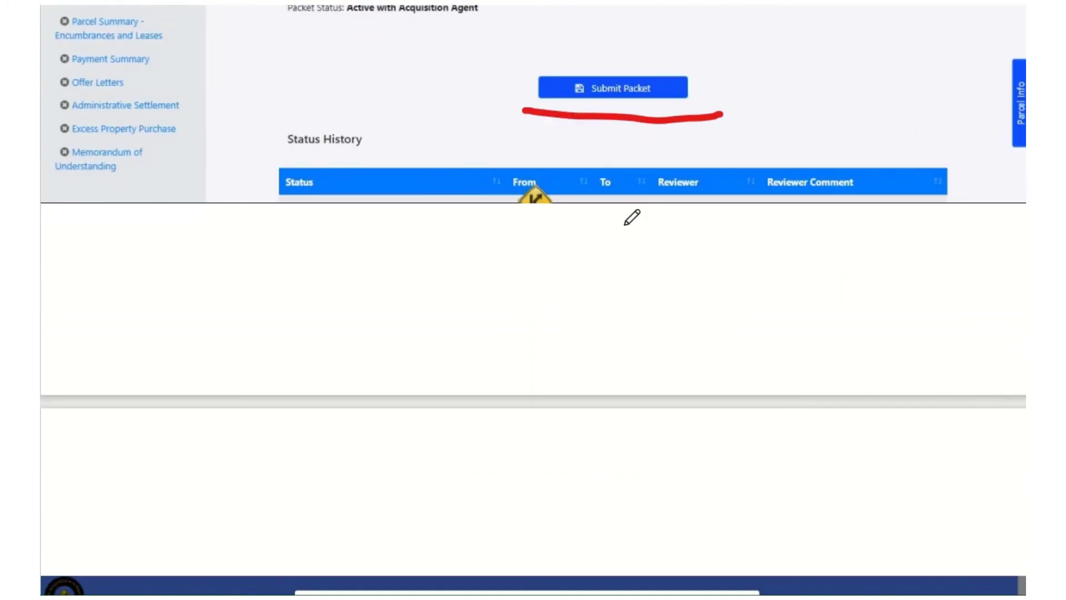
{"action": "scroll", "coordinate": [625, 224], "scroll_direction": "down", "scroll_amount": 8}
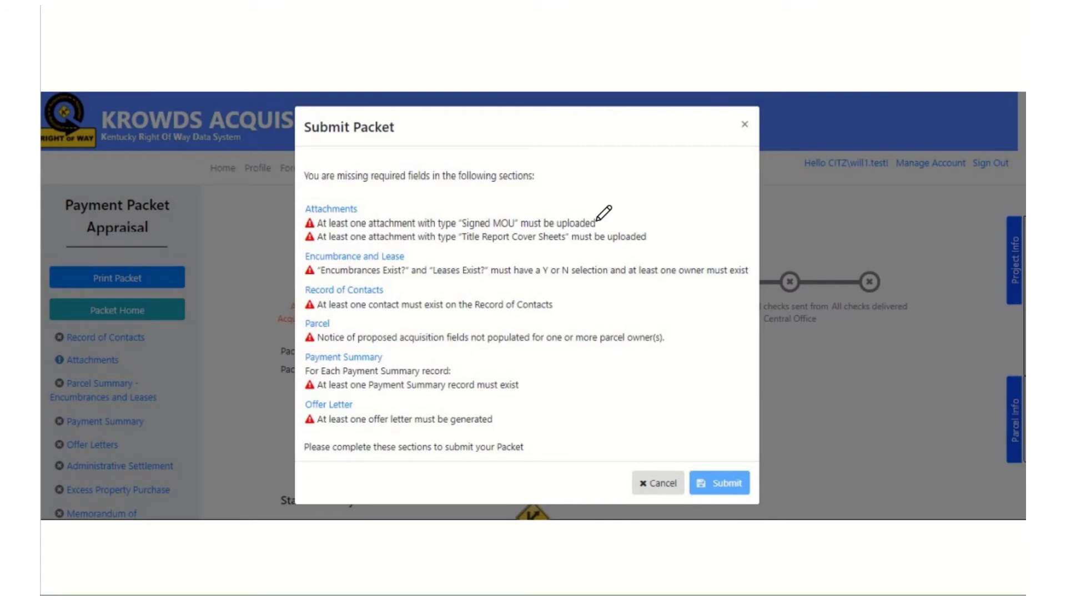
{"action": "left_click_drag", "start_coordinate": [604, 223], "coordinate": [617, 223]}
{"action": "left_click_drag", "start_coordinate": [466, 212], "coordinate": [510, 216]}
{"action": "left_click_drag", "start_coordinate": [468, 248], "coordinate": [567, 254]}
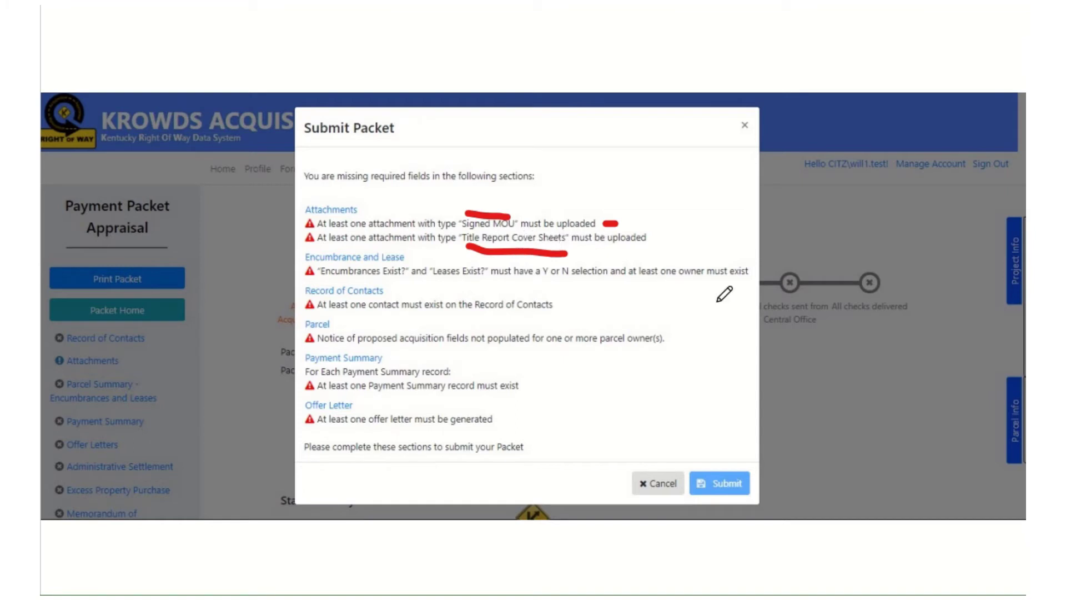
{"action": "left_click_drag", "start_coordinate": [321, 313], "coordinate": [531, 316]}
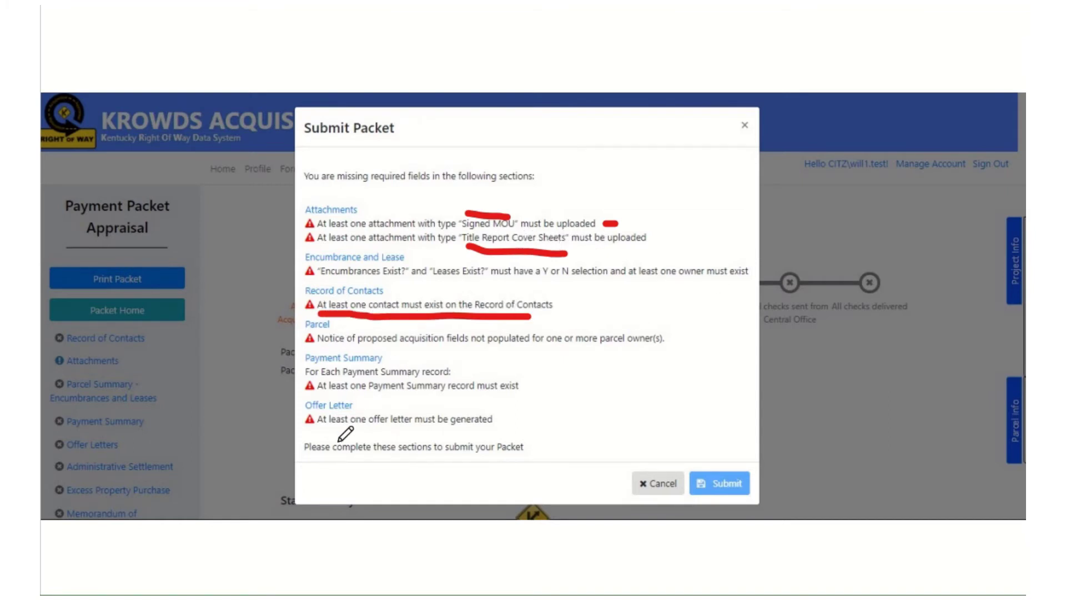
{"action": "left_click_drag", "start_coordinate": [328, 395], "coordinate": [411, 396]}
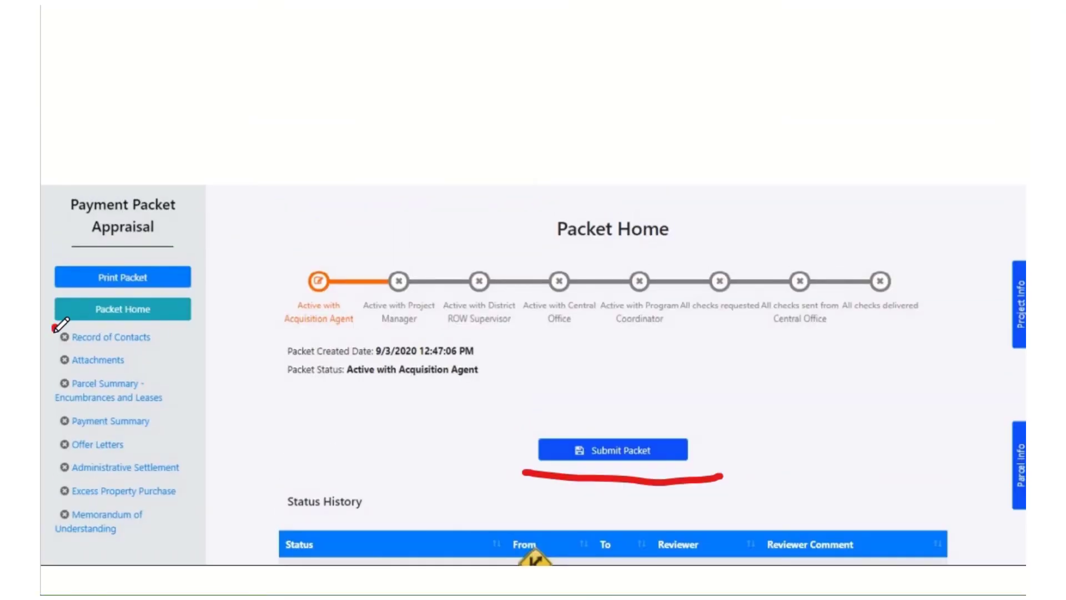
- Draw red strokes alongside the packet sections from Record of Contacts down to Memorandum of Understanding on the Packet Home screenshot
{"action": "left_click_drag", "start_coordinate": [53, 328], "coordinate": [49, 528]}
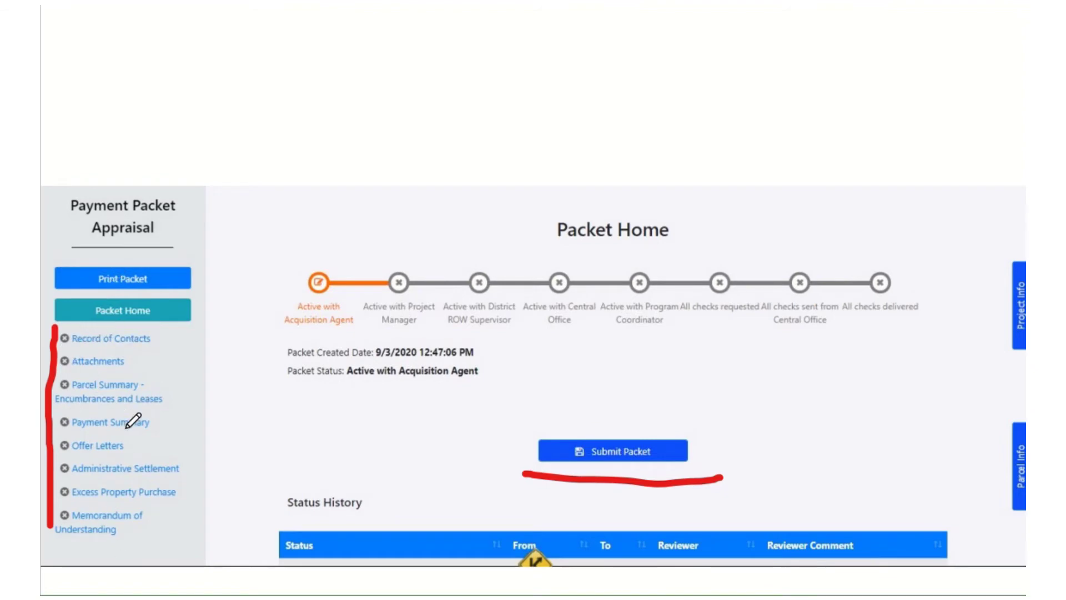
{"action": "left_click_drag", "start_coordinate": [54, 514], "coordinate": [50, 544]}
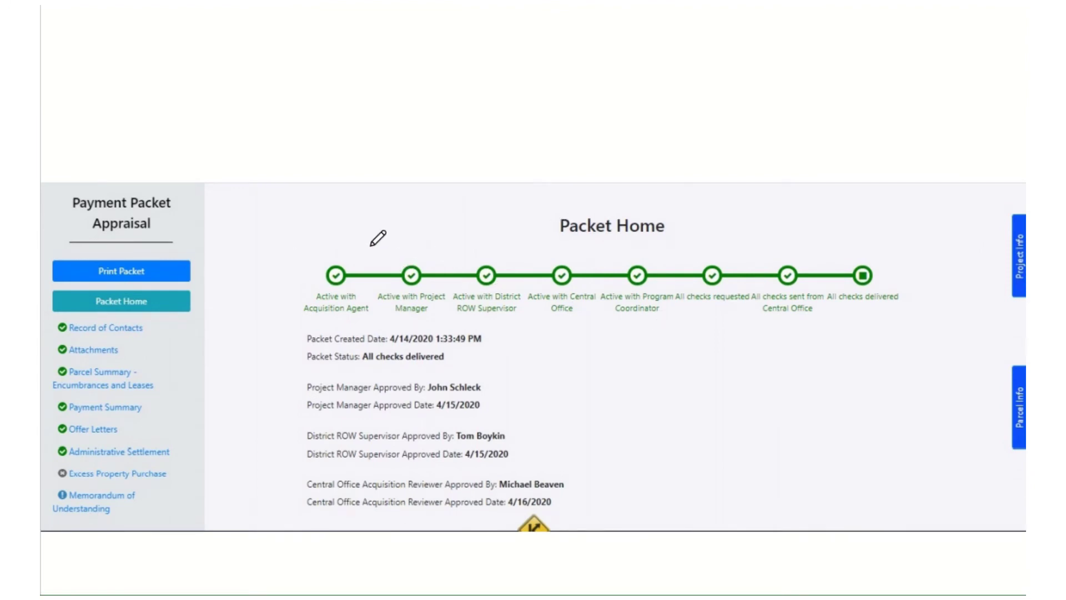
- Mark the Packet Home timeline stages and circle All checks delivered, then draw strokes beside the approval details and under the District ROW Supervisor Approved Date
{"action": "left_click", "coordinate": [414, 259]}
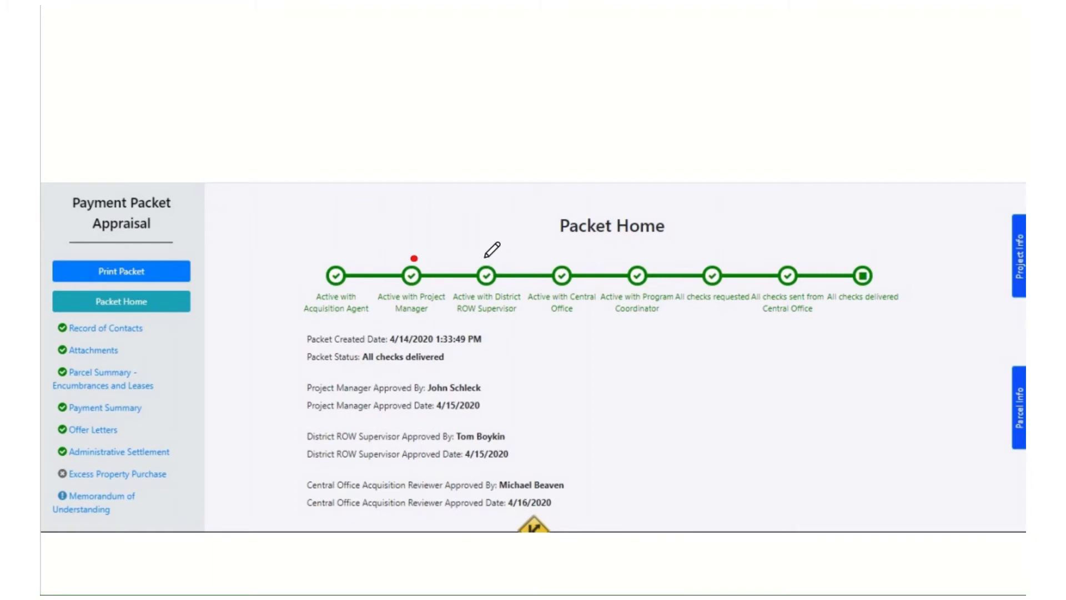
{"action": "left_click", "coordinate": [486, 257]}
{"action": "mouse_move", "coordinate": [553, 250]}
{"action": "left_mouse_down"}
{"action": "mouse_move", "coordinate": [809, 253]}
{"action": "mouse_move", "coordinate": [869, 322]}
{"action": "mouse_move", "coordinate": [818, 280]}
{"action": "mouse_move", "coordinate": [866, 251]}
{"action": "mouse_move", "coordinate": [885, 257]}
{"action": "left_mouse_up"}
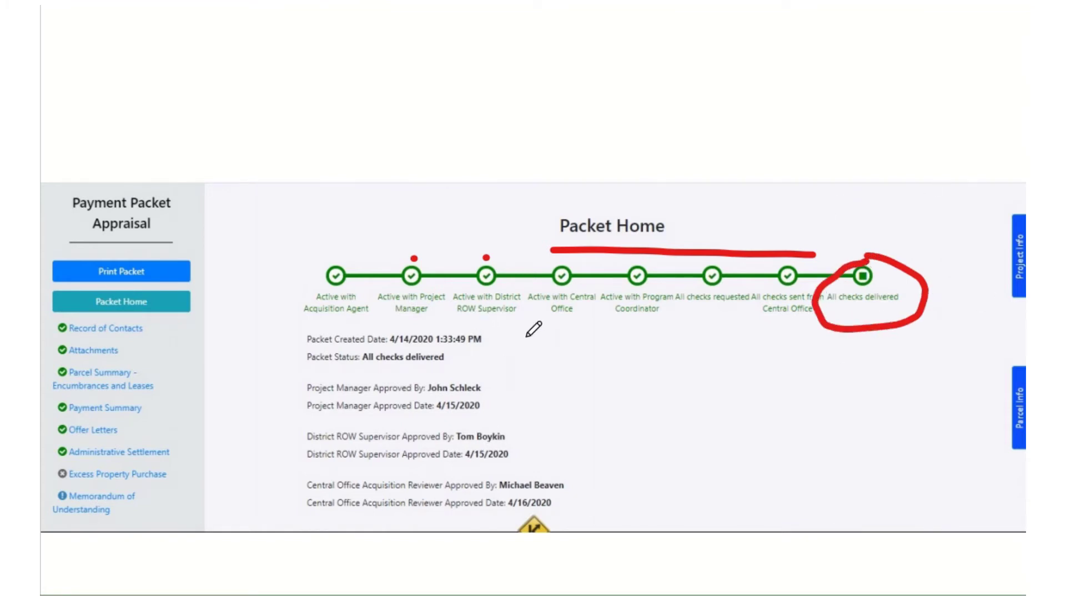
{"action": "mouse_move", "coordinate": [525, 336]}
{"action": "left_mouse_down"}
{"action": "mouse_move", "coordinate": [579, 423]}
{"action": "mouse_move", "coordinate": [601, 489]}
{"action": "left_mouse_up"}
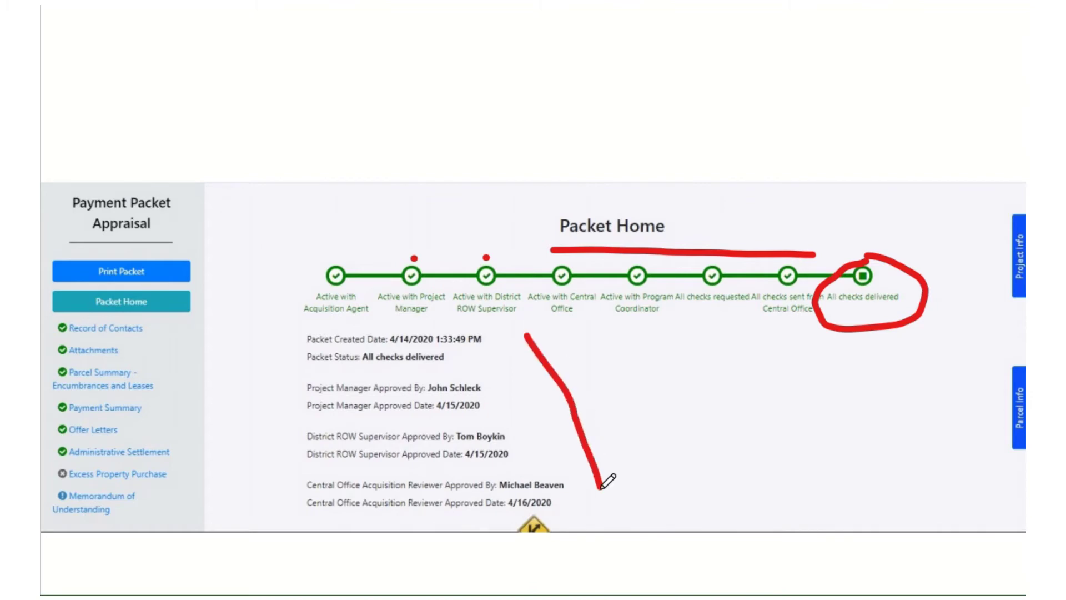
{"action": "left_click_drag", "start_coordinate": [460, 469], "coordinate": [503, 470]}
- Place red dots beside the first five Status History rows and underline the All checks delivered status
{"action": "scroll", "coordinate": [638, 475], "scroll_direction": "down", "scroll_amount": 10}
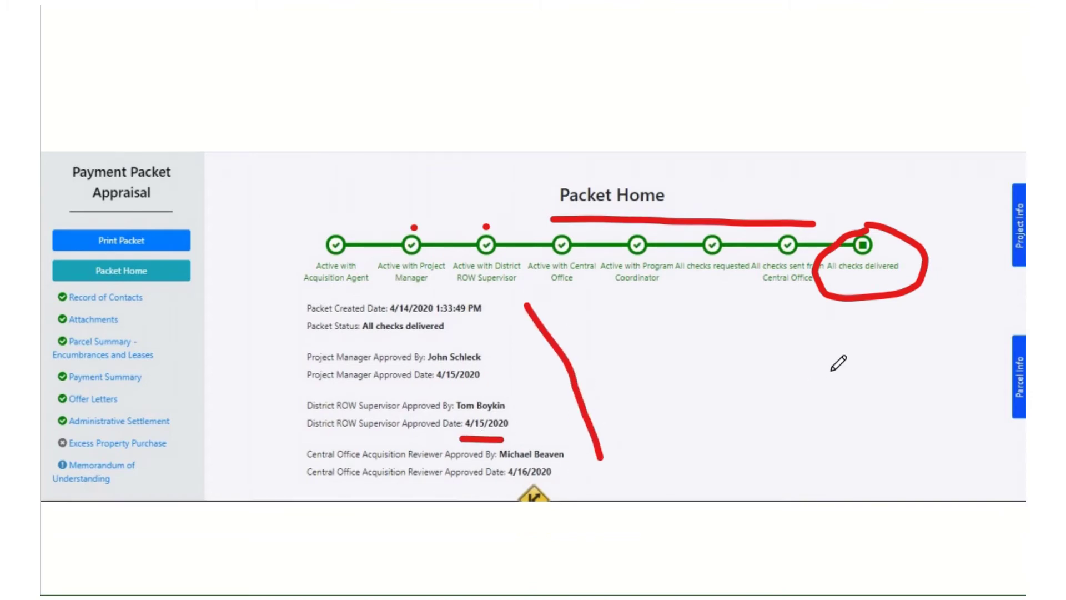
{"action": "scroll", "coordinate": [835, 336], "scroll_direction": "down", "scroll_amount": 2}
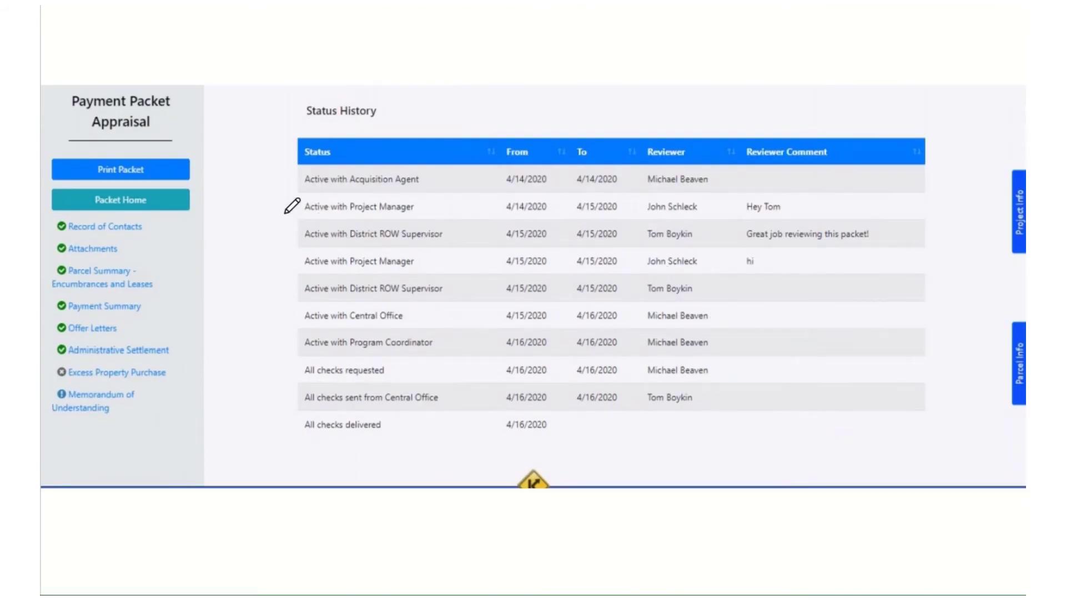
{"action": "left_click", "coordinate": [289, 178]}
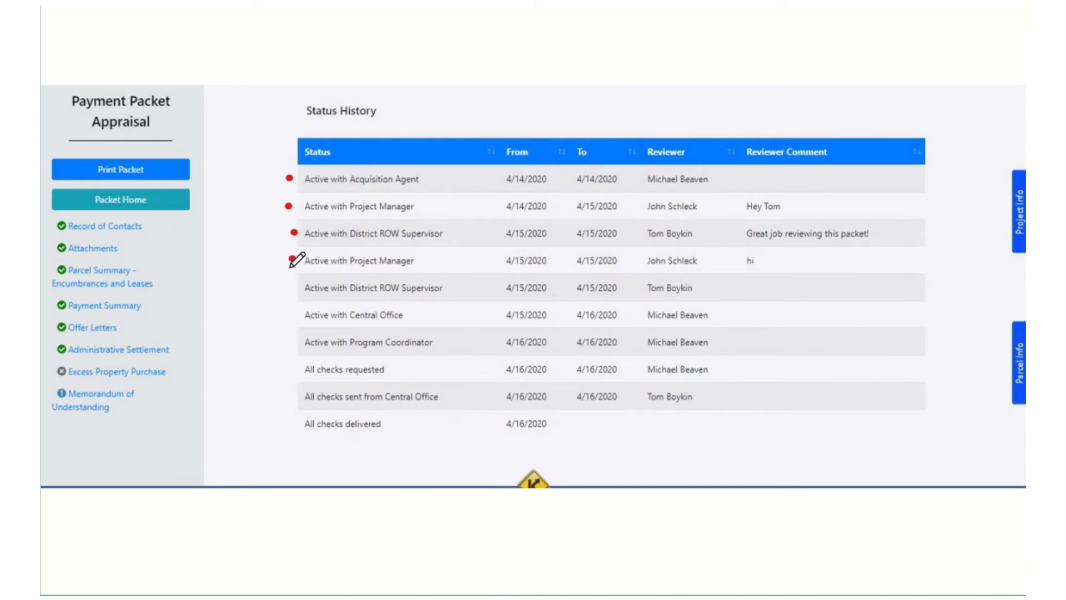
{"action": "left_click", "coordinate": [293, 288]}
{"action": "left_click_drag", "start_coordinate": [295, 434], "coordinate": [411, 440]}
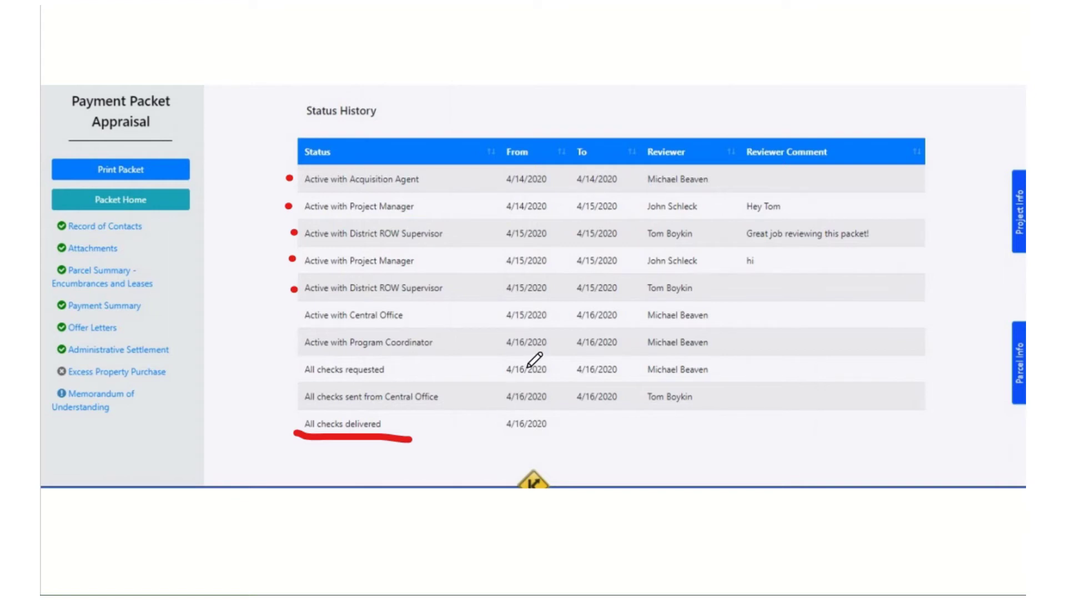
- Draw a red arrow pointing to Print Packet on the Status History screenshot
{"action": "scroll", "coordinate": [552, 285], "scroll_direction": "down", "scroll_amount": 5}
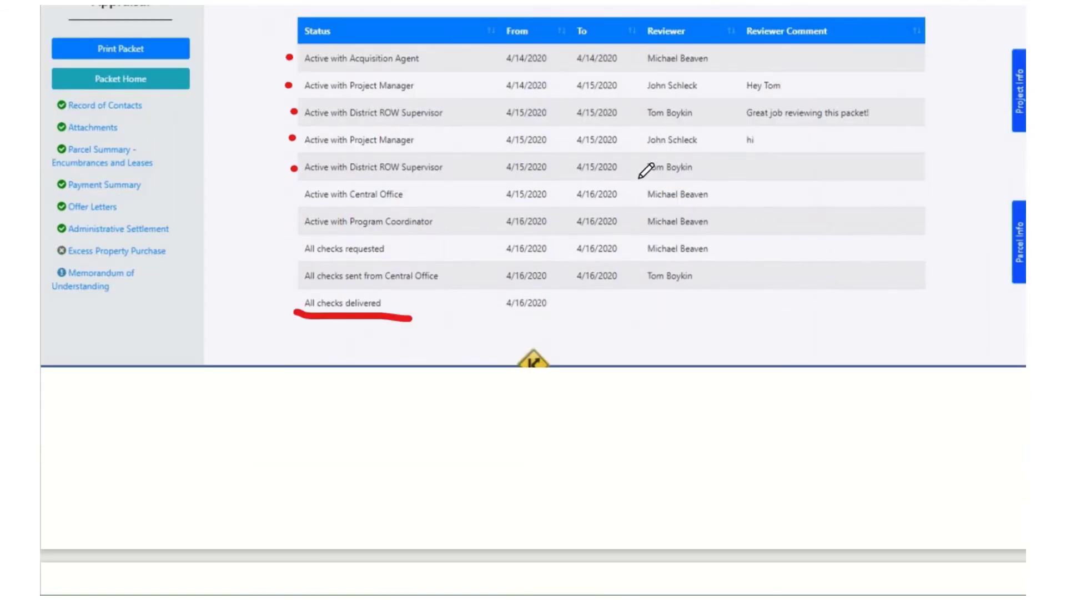
{"action": "scroll", "coordinate": [673, 100], "scroll_direction": "up", "scroll_amount": 5}
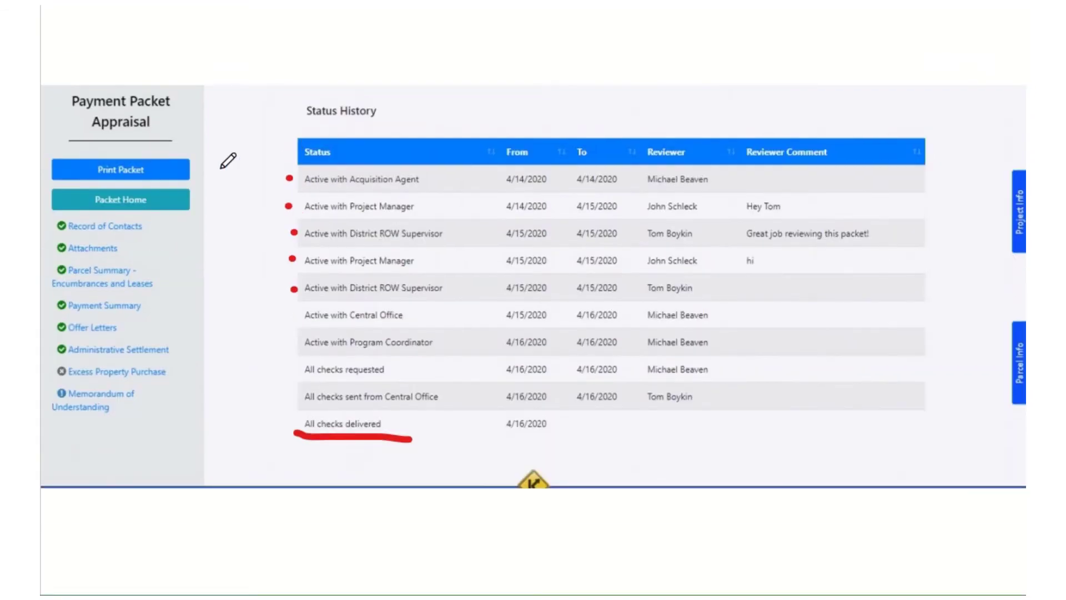
{"action": "mouse_move", "coordinate": [213, 150]}
{"action": "left_mouse_down"}
{"action": "mouse_move", "coordinate": [194, 147]}
{"action": "mouse_move", "coordinate": [208, 154]}
{"action": "mouse_move", "coordinate": [229, 140]}
{"action": "mouse_move", "coordinate": [213, 131]}
{"action": "left_mouse_up"}
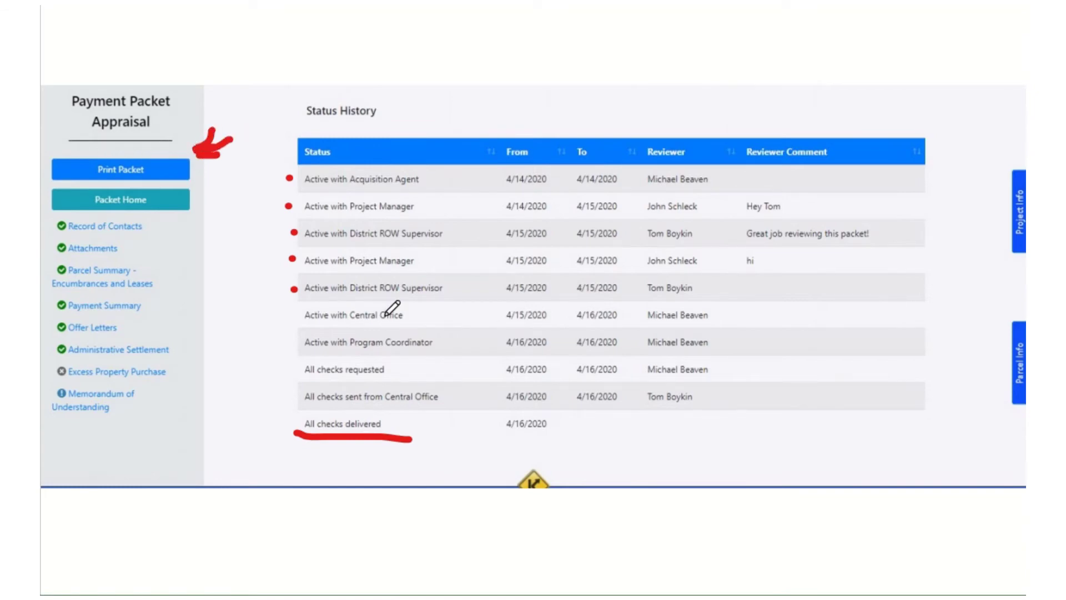
- Circle the 1 / 31 page count on the PrintPacket screenshot and dot the Check Delivered By and Date entries on the Payment Summary
{"action": "scroll", "coordinate": [378, 330], "scroll_direction": "down", "scroll_amount": 9}
{"action": "scroll", "coordinate": [377, 330], "scroll_direction": "down", "scroll_amount": 5}
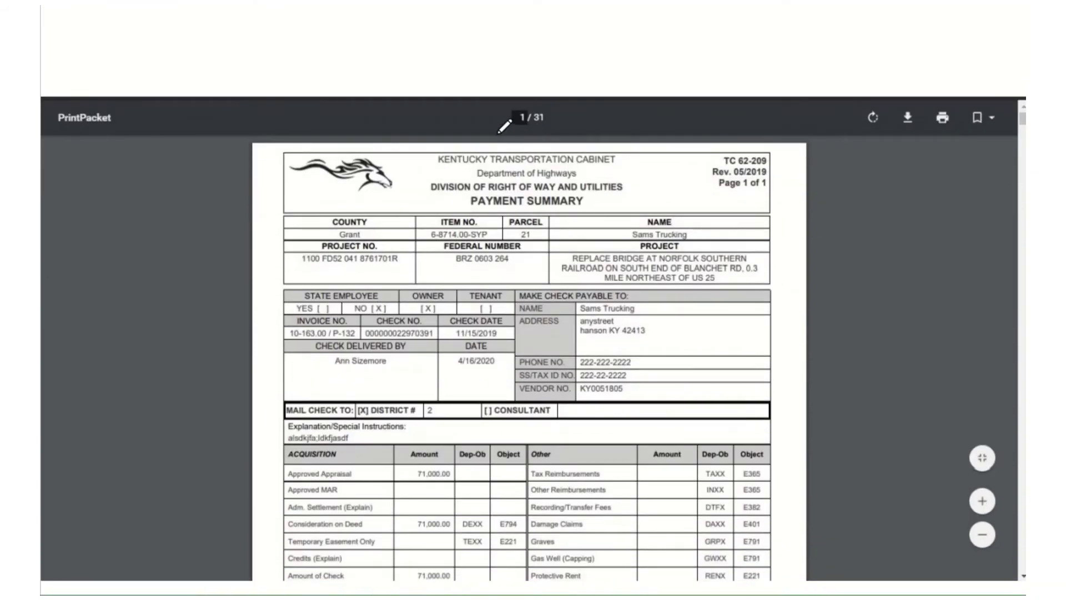
{"action": "mouse_move", "coordinate": [498, 133]}
{"action": "left_mouse_down"}
{"action": "mouse_move", "coordinate": [566, 120]}
{"action": "mouse_move", "coordinate": [521, 92]}
{"action": "mouse_move", "coordinate": [497, 122]}
{"action": "mouse_move", "coordinate": [508, 128]}
{"action": "left_mouse_up"}
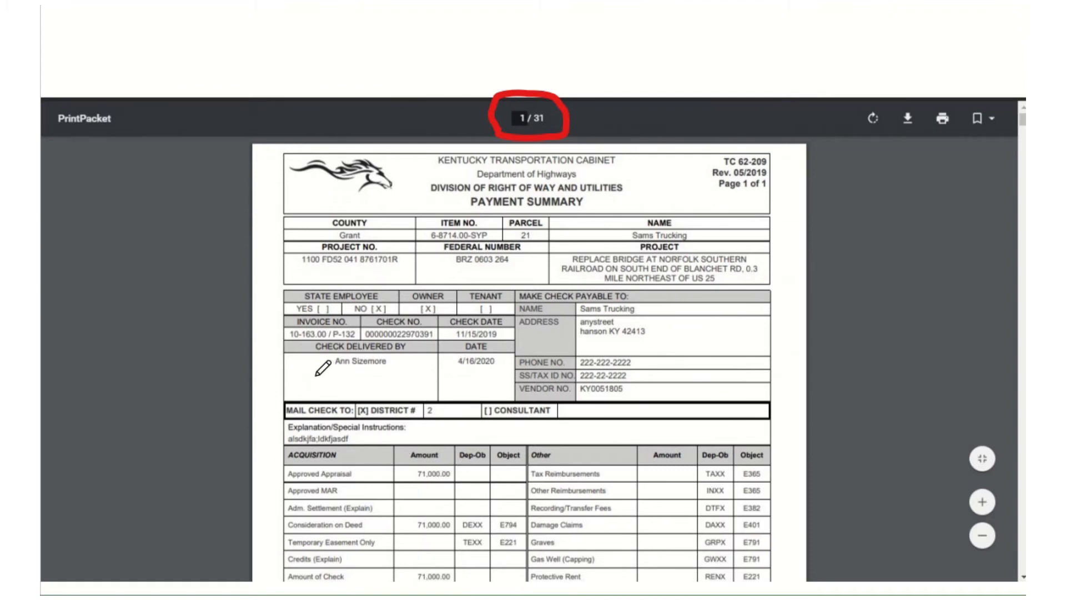
{"action": "left_click", "coordinate": [296, 370]}
{"action": "left_click", "coordinate": [505, 376]}
- Place red dots beside the Right of Way Agent, Project Manager, Right of Way Supervisor and Central Office approval lines on the printed Payment Summary
{"action": "scroll", "coordinate": [641, 311], "scroll_direction": "down", "scroll_amount": 10}
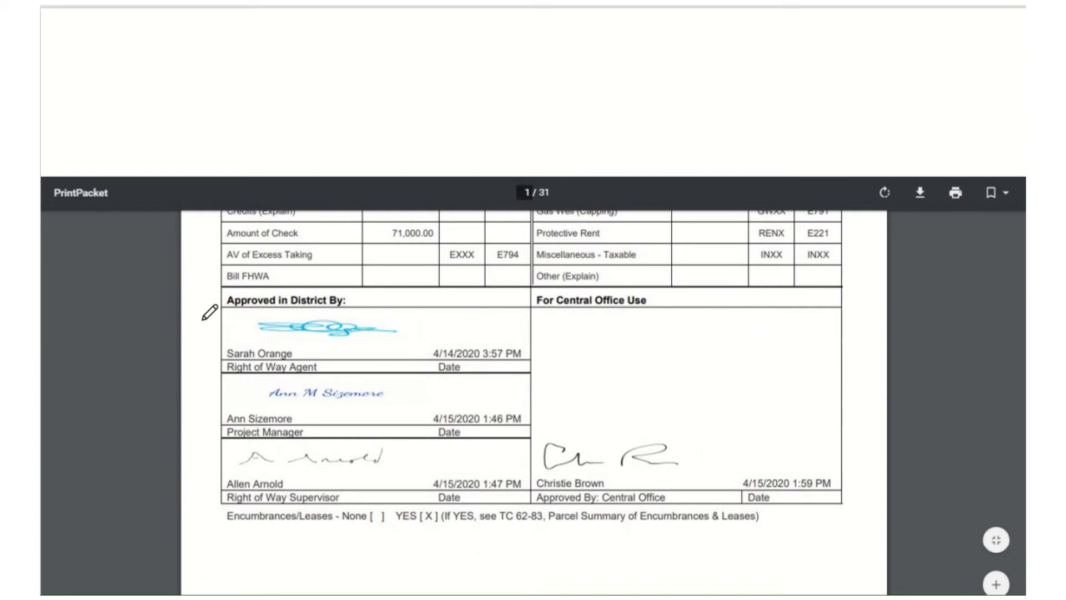
{"action": "left_click", "coordinate": [210, 368]}
{"action": "left_click", "coordinate": [199, 427]}
{"action": "left_click", "coordinate": [205, 489]}
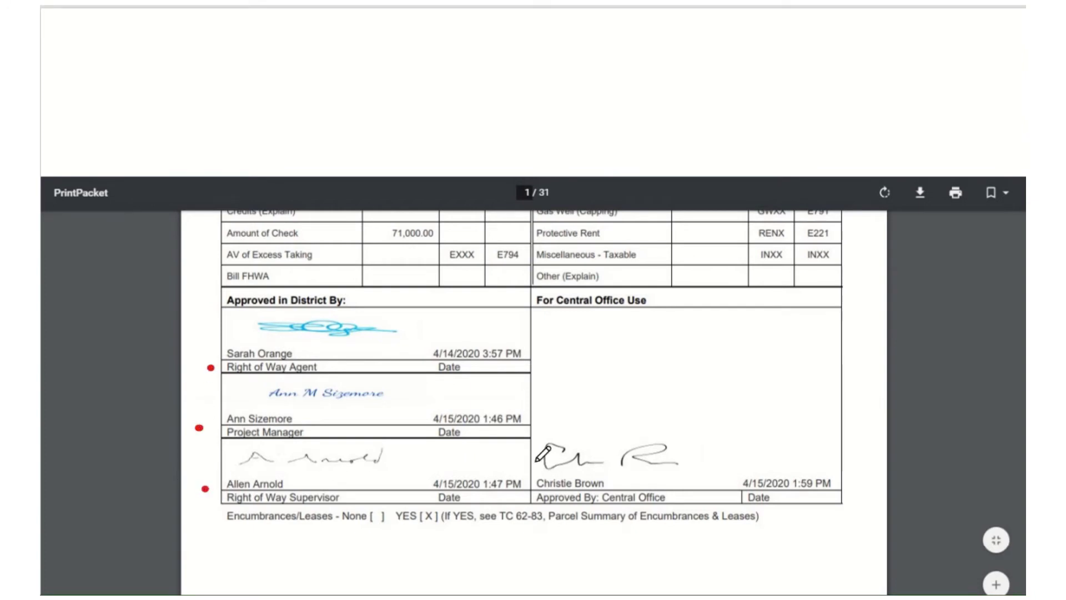
{"action": "left_click", "coordinate": [700, 493]}
- Underline the four approval signatures on the printed Payment Summary in red
{"action": "mouse_move", "coordinate": [592, 457]}
{"action": "left_mouse_down"}
{"action": "mouse_move", "coordinate": [587, 470]}
{"action": "mouse_move", "coordinate": [685, 470]}
{"action": "left_mouse_up"}
{"action": "left_click_drag", "start_coordinate": [323, 471], "coordinate": [355, 471]}
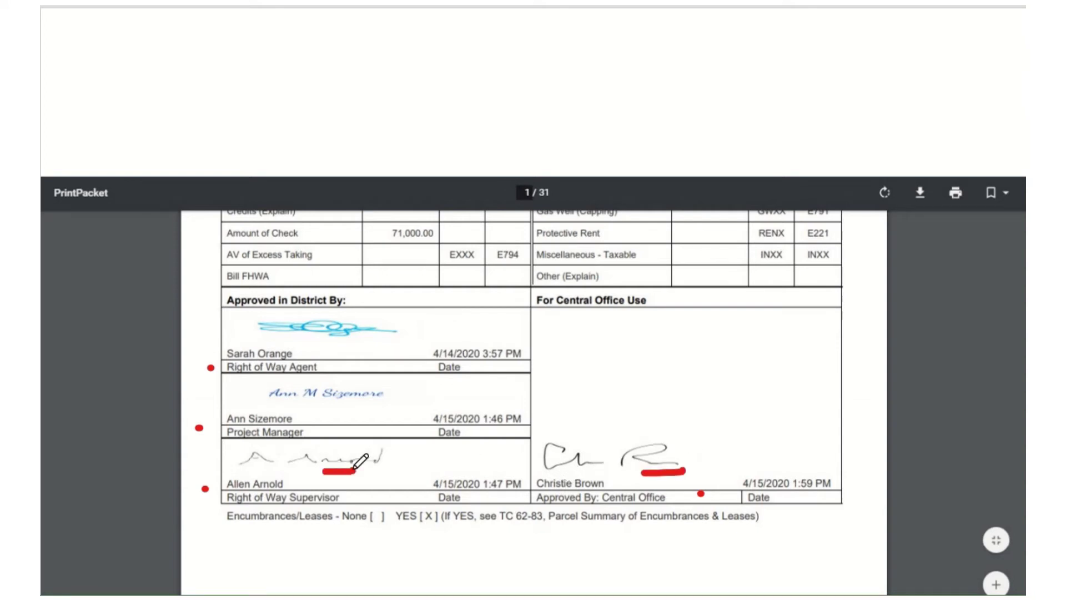
{"action": "left_click_drag", "start_coordinate": [326, 401], "coordinate": [347, 403]}
{"action": "left_click_drag", "start_coordinate": [317, 337], "coordinate": [366, 350]}
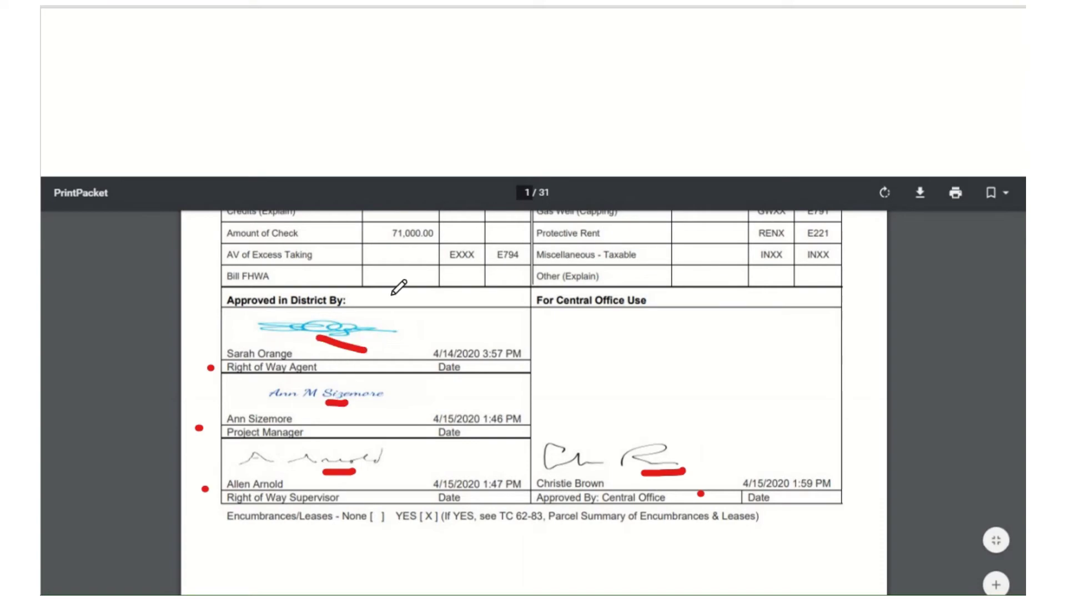
- On the page 24 offer letter, underline the addressee, circle the county and parcel identifiers, and mark the project description and offer amount
{"action": "scroll", "coordinate": [570, 304], "scroll_direction": "down", "scroll_amount": 15}
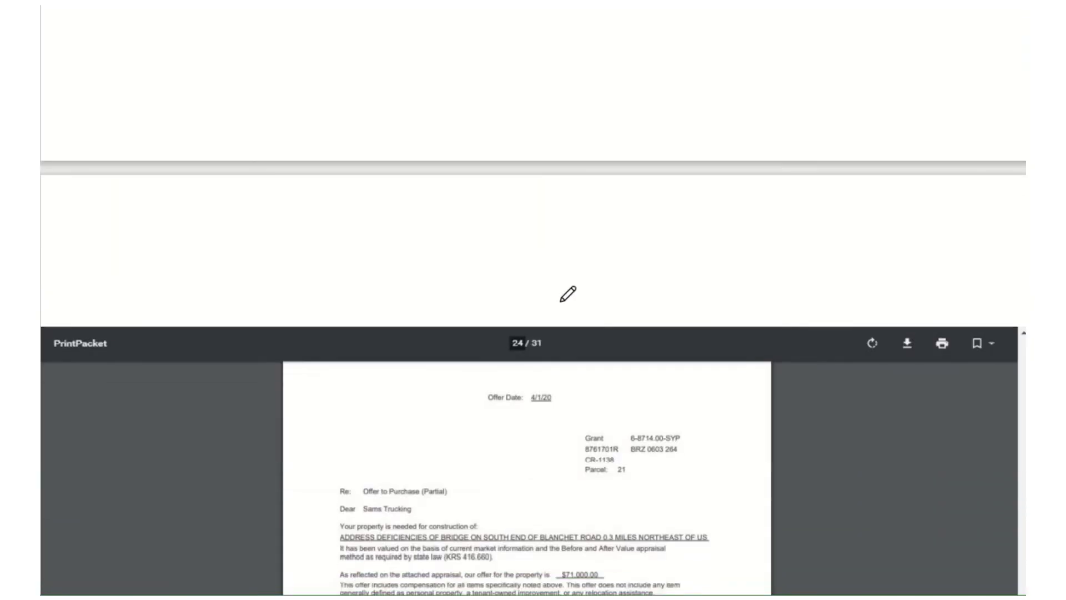
{"action": "scroll", "coordinate": [566, 222], "scroll_direction": "down", "scroll_amount": 2}
{"action": "scroll", "coordinate": [492, 133], "scroll_direction": "up", "scroll_amount": 3}
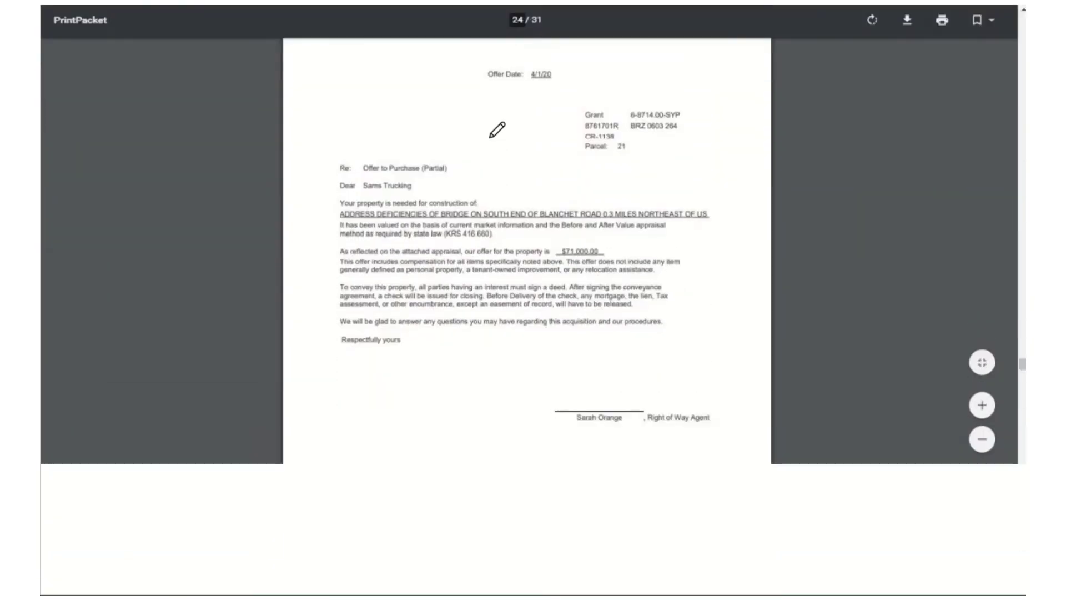
{"action": "scroll", "coordinate": [530, 207], "scroll_direction": "down", "scroll_amount": 1}
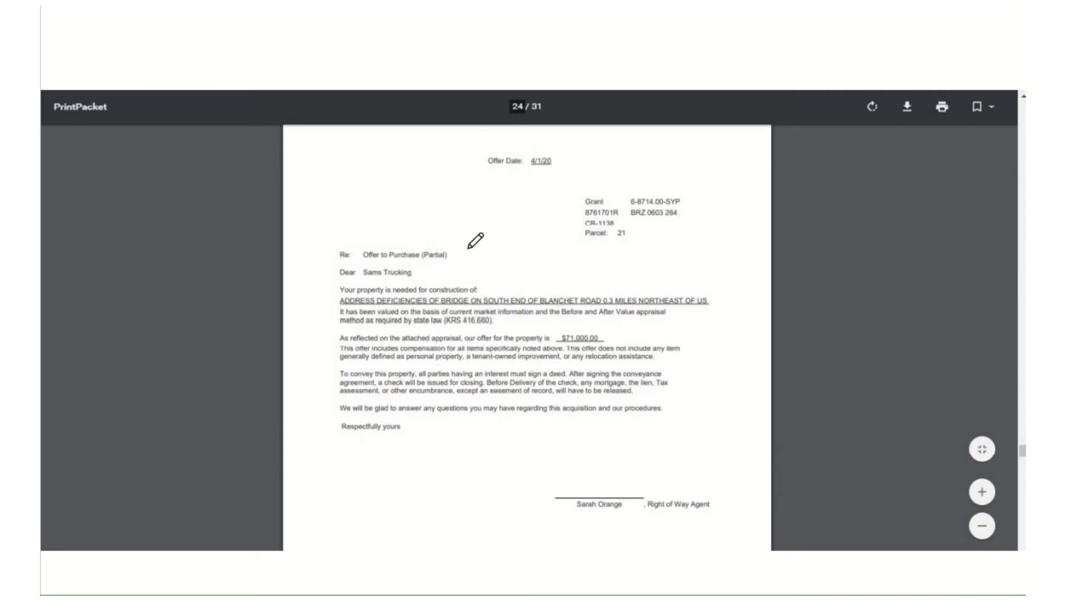
{"action": "left_click_drag", "start_coordinate": [360, 278], "coordinate": [425, 284]}
{"action": "mouse_move", "coordinate": [563, 247]}
{"action": "left_mouse_down"}
{"action": "mouse_move", "coordinate": [714, 236]}
{"action": "mouse_move", "coordinate": [674, 167]}
{"action": "mouse_move", "coordinate": [552, 236]}
{"action": "mouse_move", "coordinate": [616, 267]}
{"action": "left_mouse_up"}
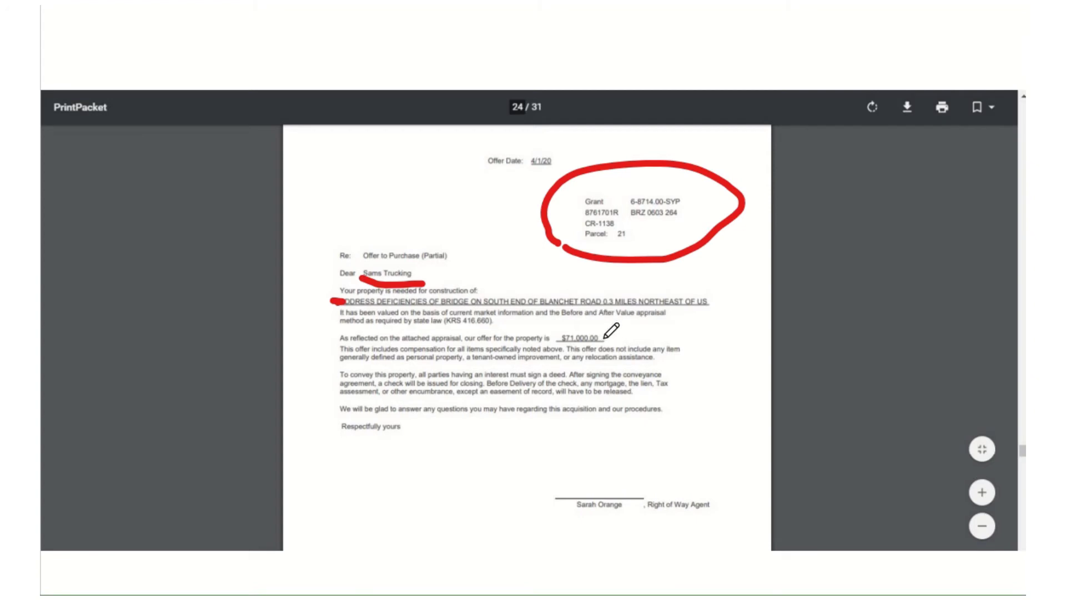
{"action": "left_click_drag", "start_coordinate": [603, 338], "coordinate": [611, 337]}
{"action": "left_click_drag", "start_coordinate": [610, 337], "coordinate": [618, 337]}
- Underline the Signed Memorandum of Understanding description above the signed MOU attachment page
{"action": "scroll", "coordinate": [833, 249], "scroll_direction": "down", "scroll_amount": 9}
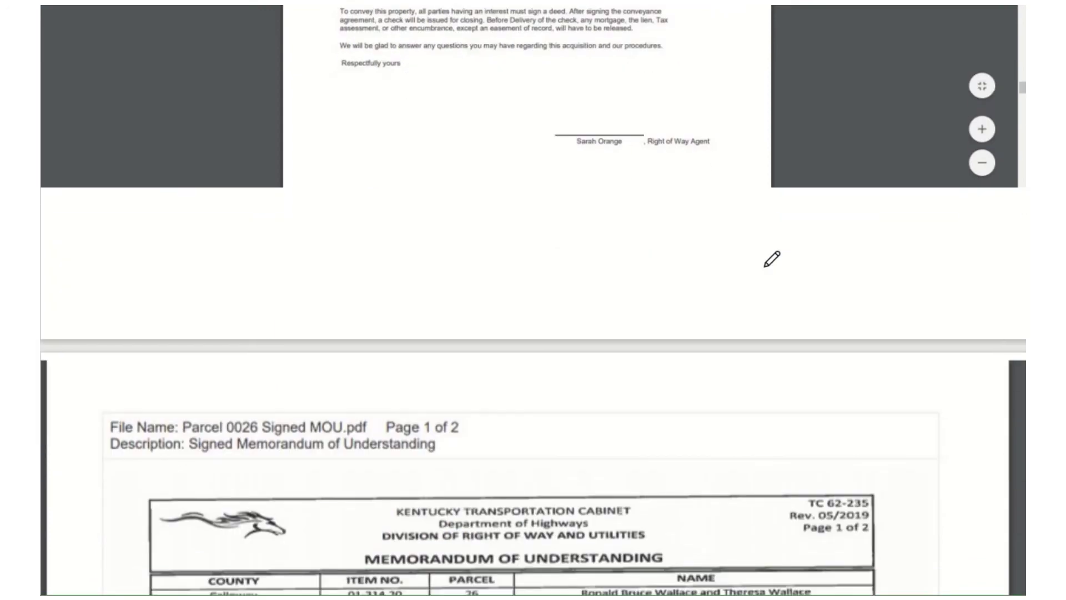
{"action": "scroll", "coordinate": [772, 259], "scroll_direction": "down", "scroll_amount": 2}
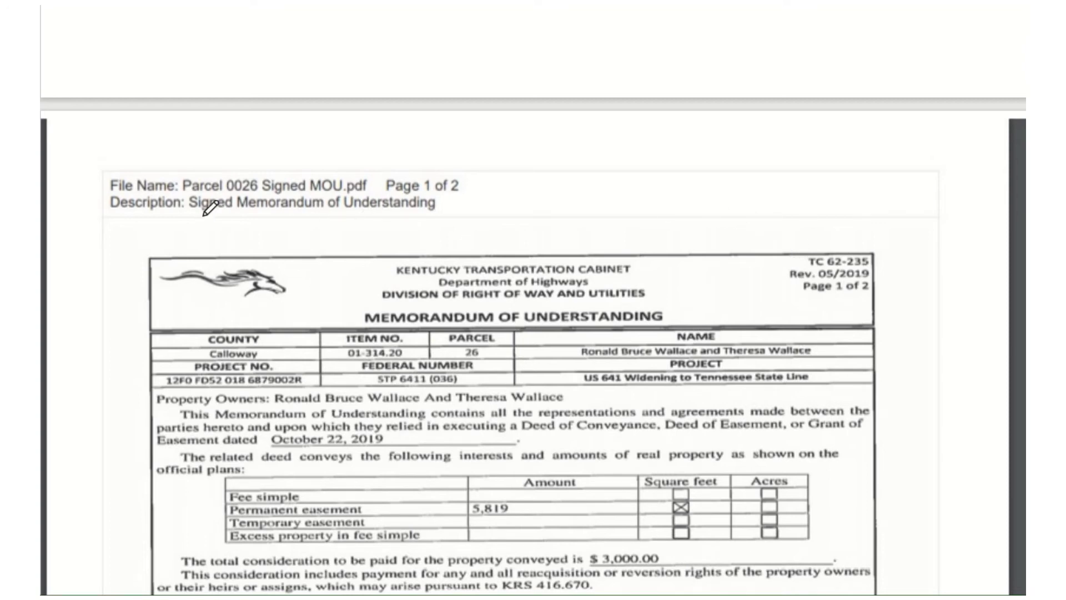
{"action": "left_click_drag", "start_coordinate": [197, 222], "coordinate": [432, 224]}
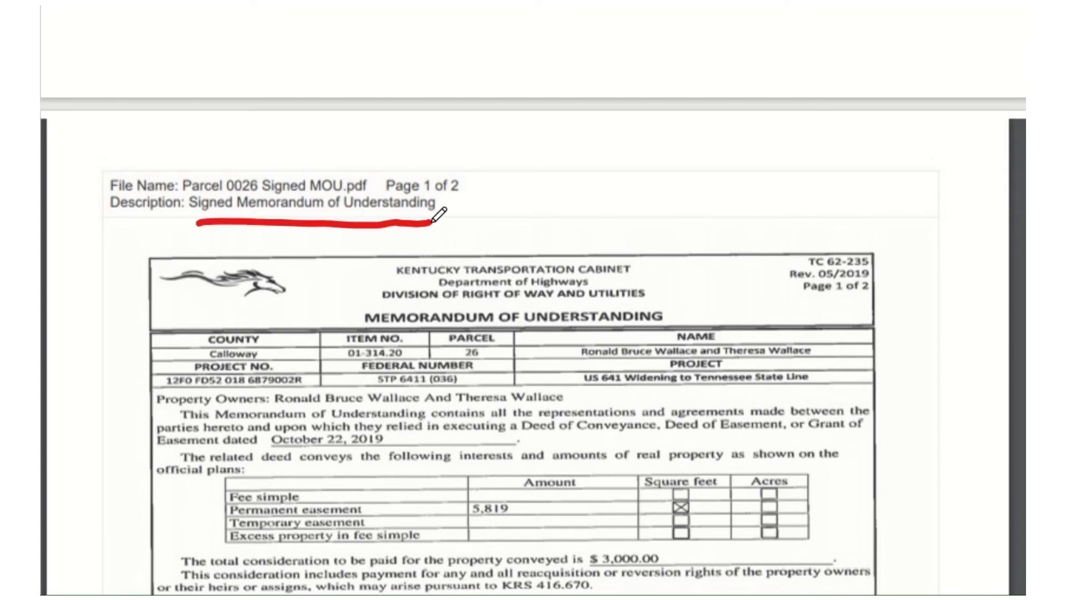
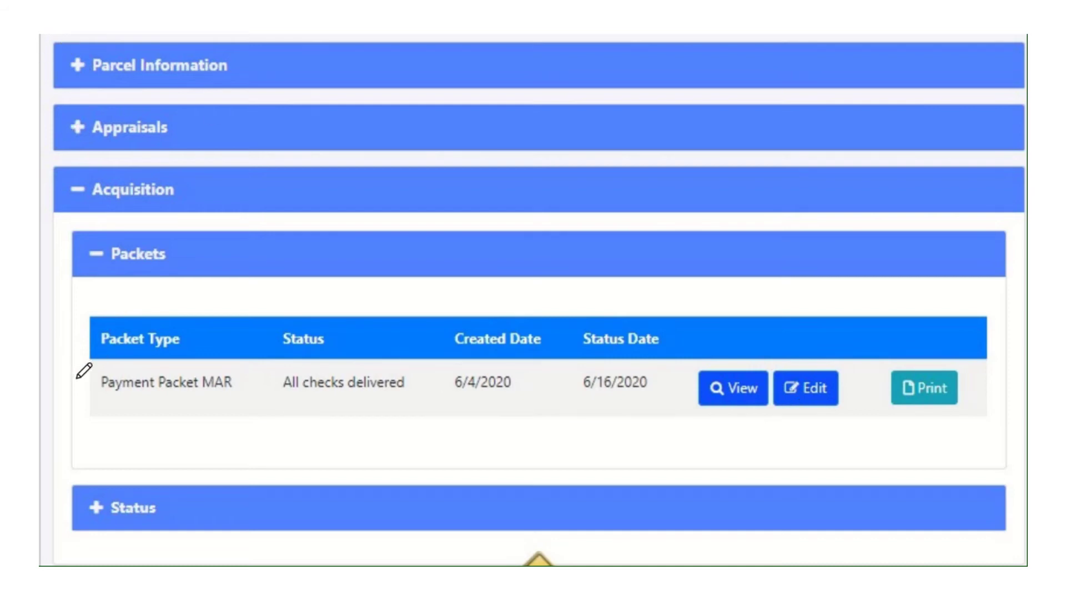
- Mark the Payment Packet MAR entry, and draw an arrow under the MAR Packet Home timeline stages with an underline at All checks delivered
{"action": "left_click_drag", "start_coordinate": [78, 380], "coordinate": [90, 381]}
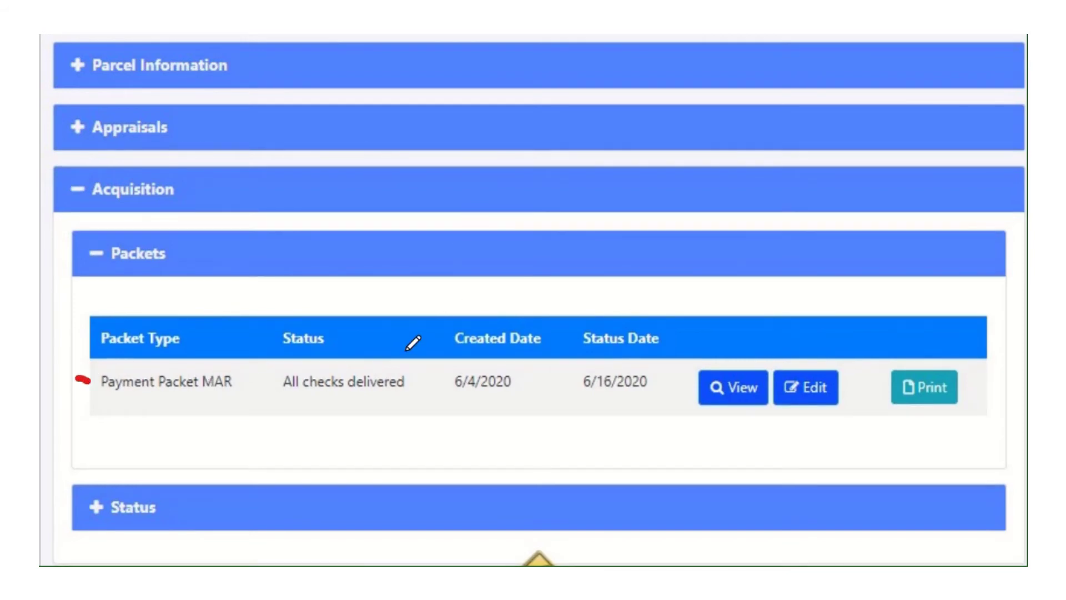
{"action": "scroll", "coordinate": [413, 344], "scroll_direction": "down", "scroll_amount": 5}
{"action": "scroll", "coordinate": [518, 255], "scroll_direction": "down", "scroll_amount": 8}
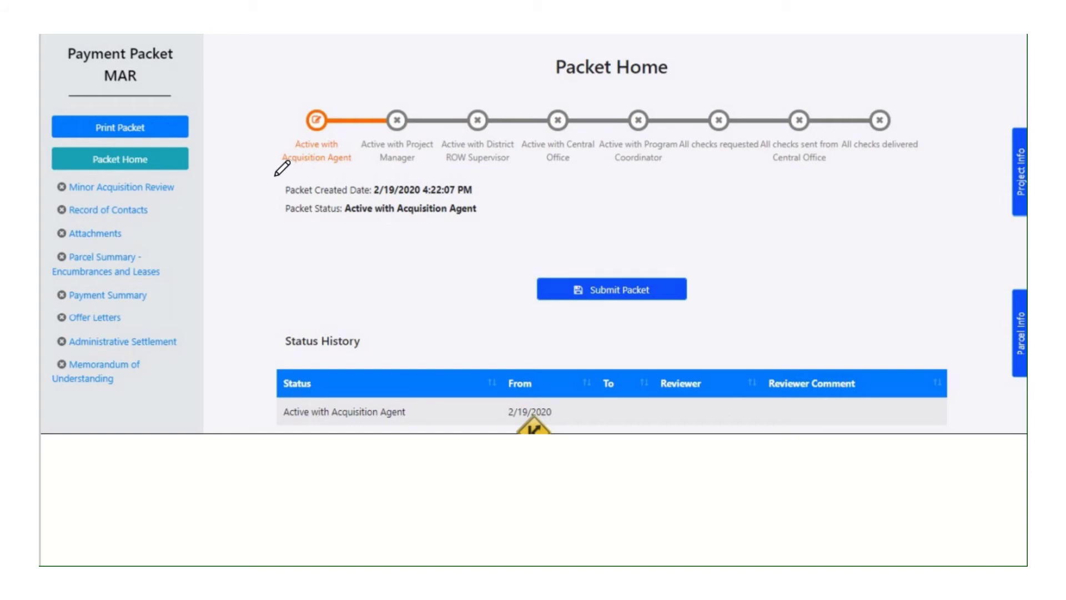
{"action": "mouse_move", "coordinate": [274, 176]}
{"action": "left_mouse_down"}
{"action": "mouse_move", "coordinate": [721, 187]}
{"action": "mouse_move", "coordinate": [911, 173]}
{"action": "mouse_move", "coordinate": [914, 192]}
{"action": "left_mouse_up"}
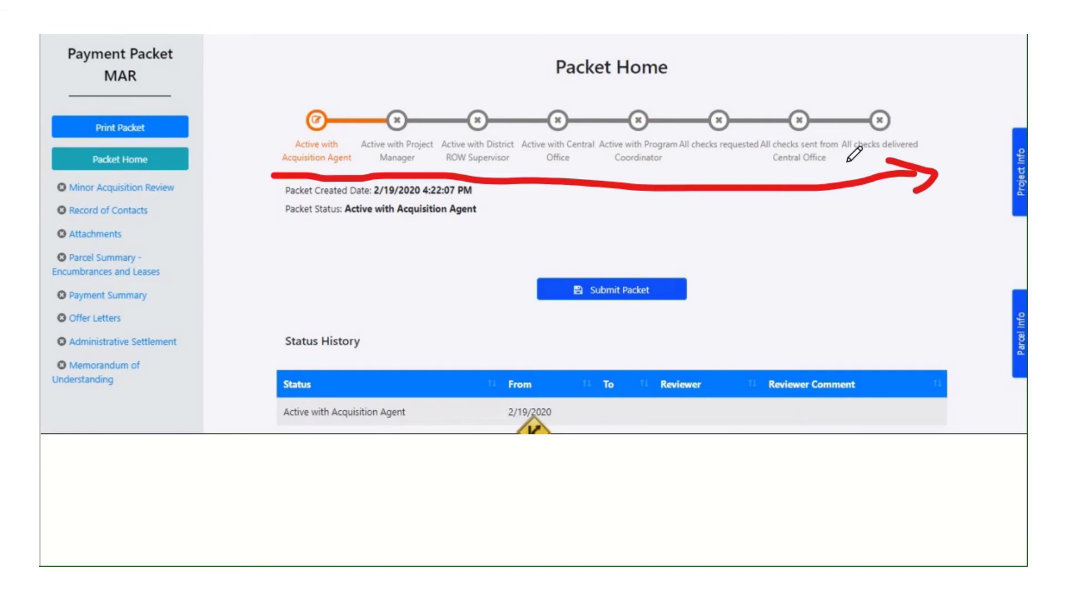
{"action": "left_click_drag", "start_coordinate": [847, 161], "coordinate": [906, 155]}
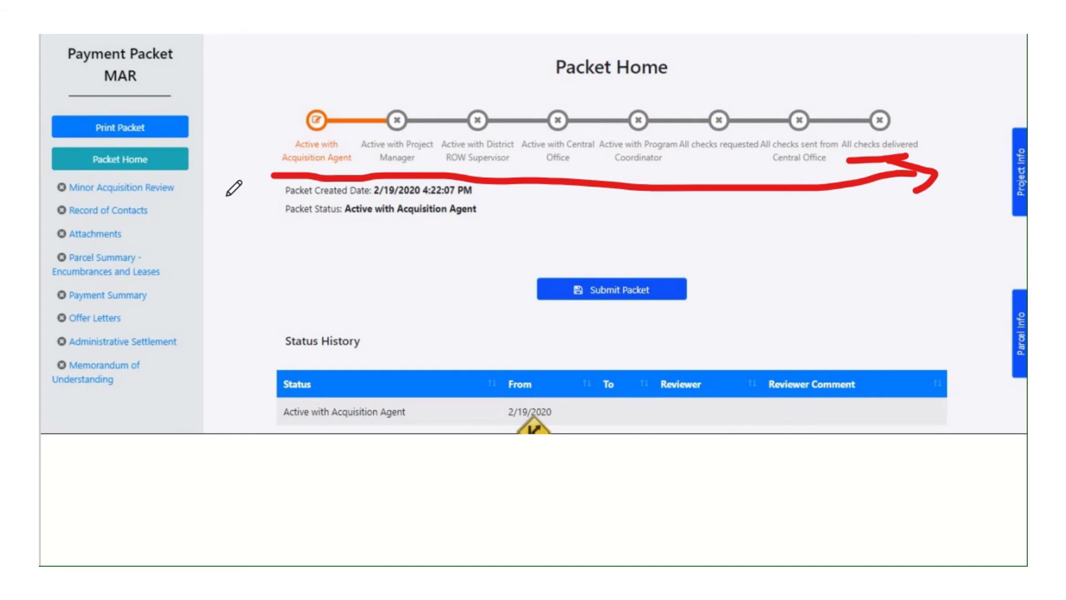
- Draw a downward arrow beside the MAR packet sections and mark Minor Acquisition Review there and on its own page screenshot
{"action": "mouse_move", "coordinate": [192, 178]}
{"action": "left_mouse_down"}
{"action": "mouse_move", "coordinate": [203, 344]}
{"action": "mouse_move", "coordinate": [192, 388]}
{"action": "mouse_move", "coordinate": [179, 391]}
{"action": "mouse_move", "coordinate": [213, 382]}
{"action": "left_mouse_up"}
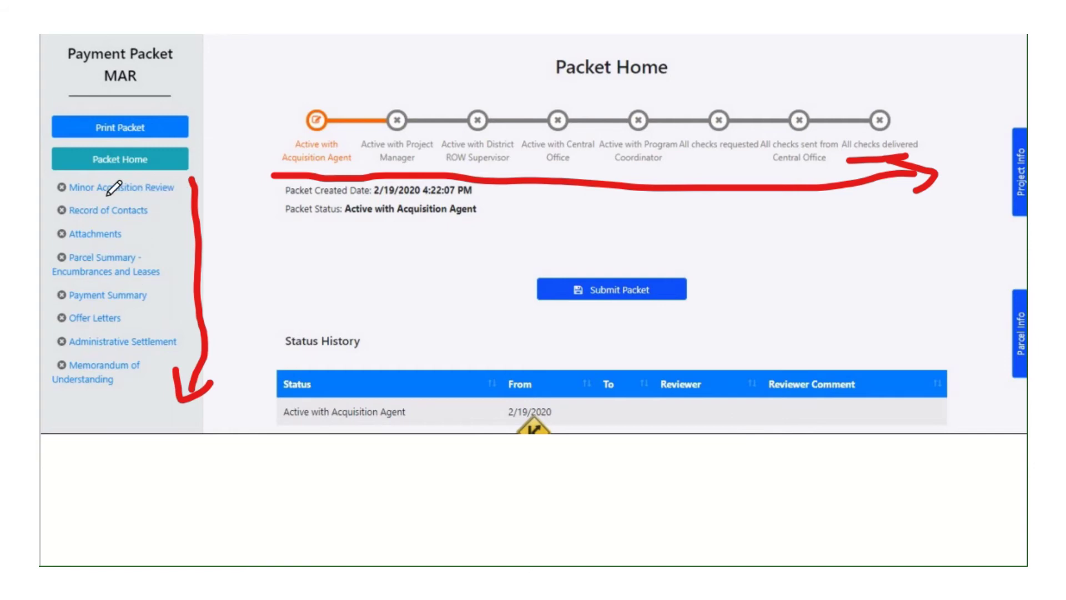
{"action": "left_click_drag", "start_coordinate": [66, 197], "coordinate": [183, 206]}
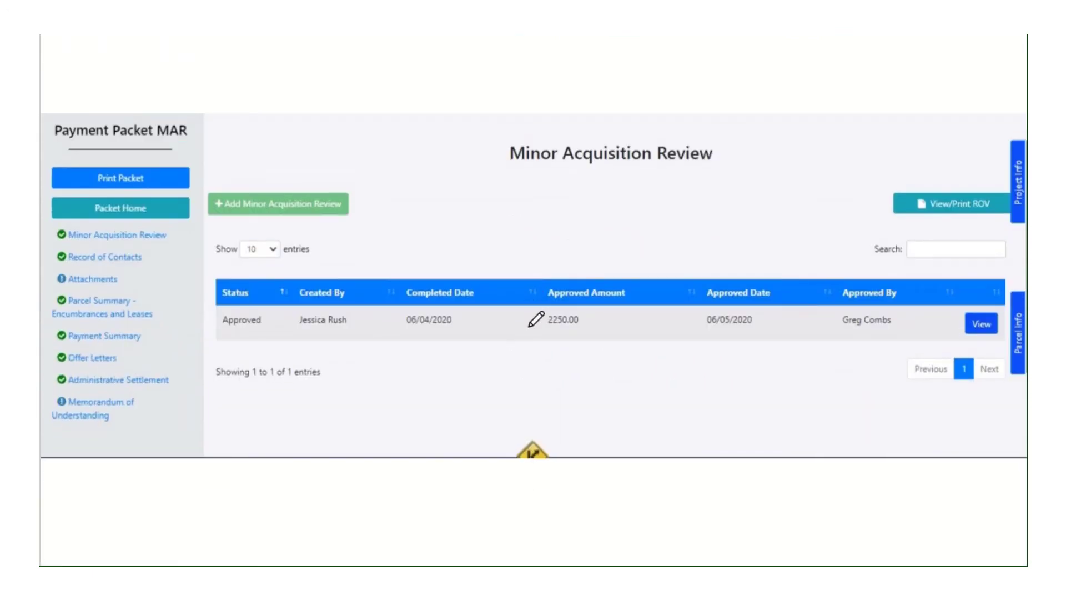
{"action": "left_click", "coordinate": [180, 233]}
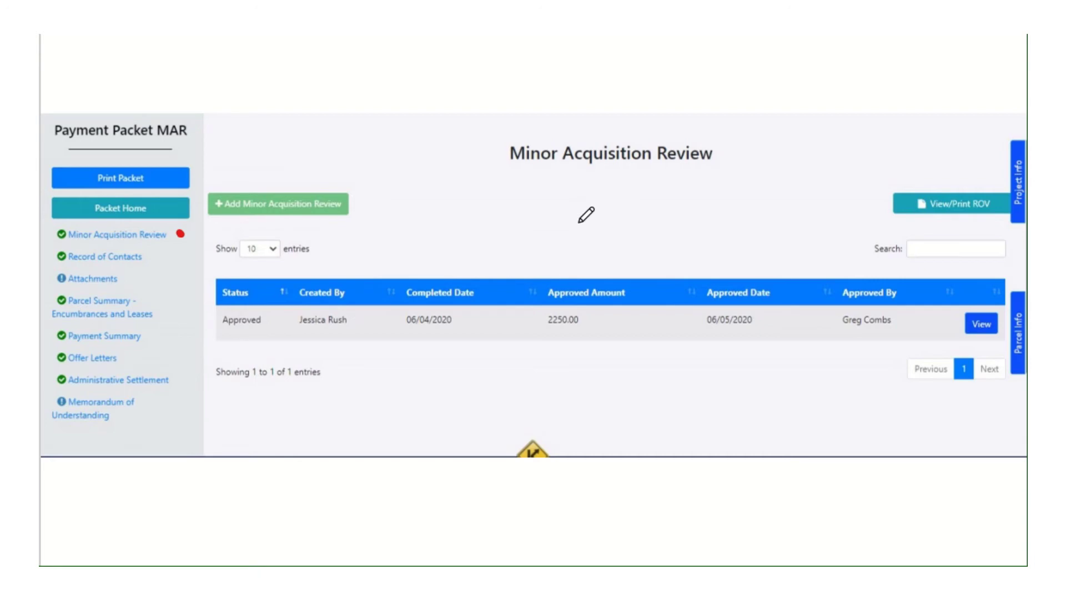
- Draw short red marks beside Add Area Acquired and Add Easement on the Add Minor Acquisition Review screenshot
{"action": "key", "text": "Right"}
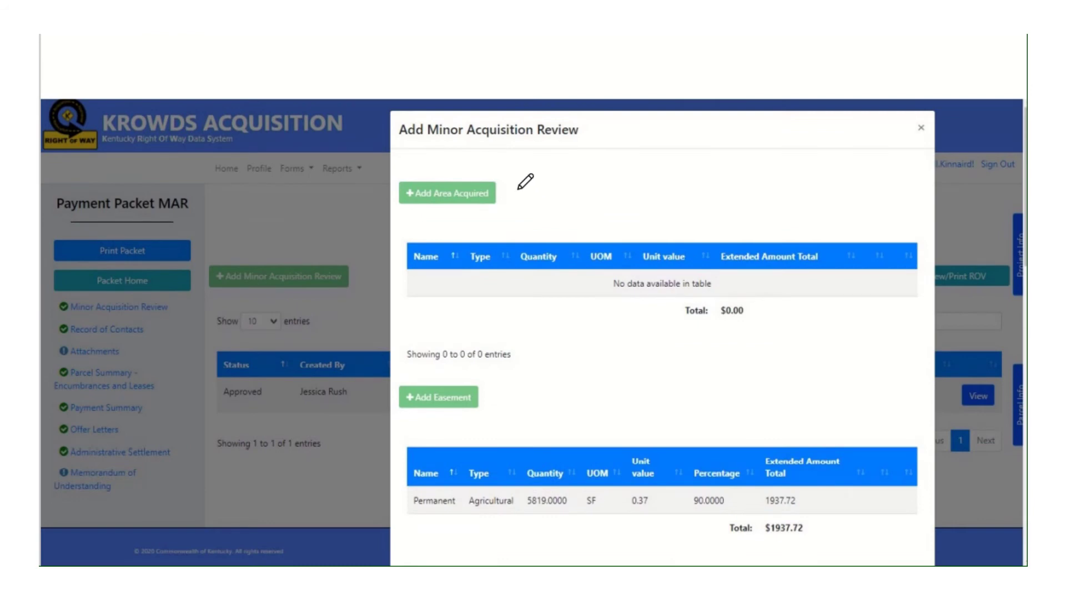
{"action": "left_click_drag", "start_coordinate": [517, 190], "coordinate": [536, 194]}
{"action": "left_click_drag", "start_coordinate": [503, 397], "coordinate": [531, 406]}
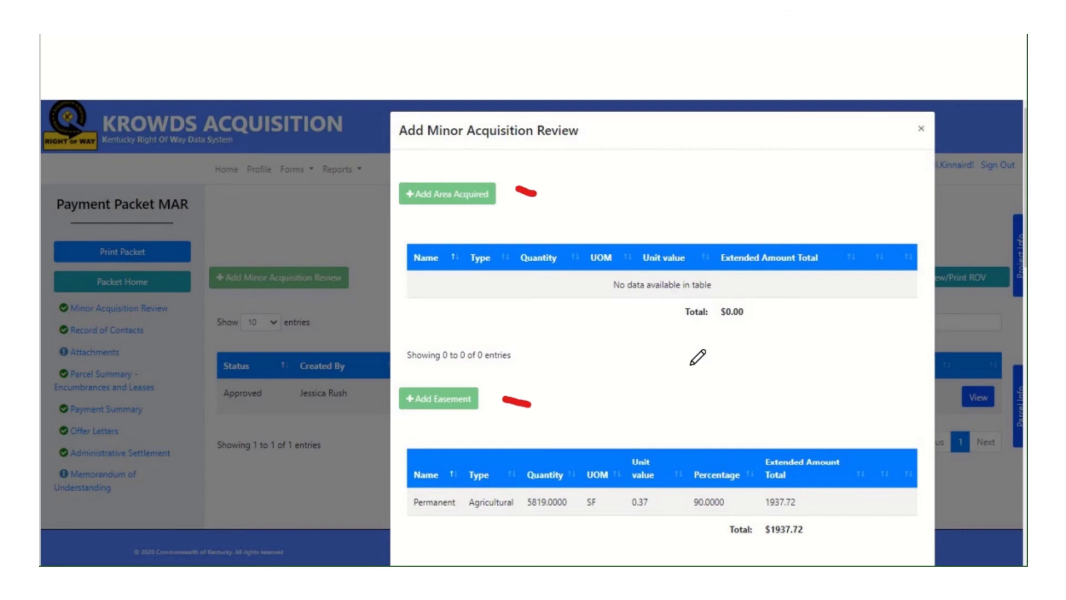
- Return to the Minor Acquisition Review screenshot and underline the Approved Amount entry
{"action": "key", "text": "Right"}
{"action": "key", "text": "Right"}
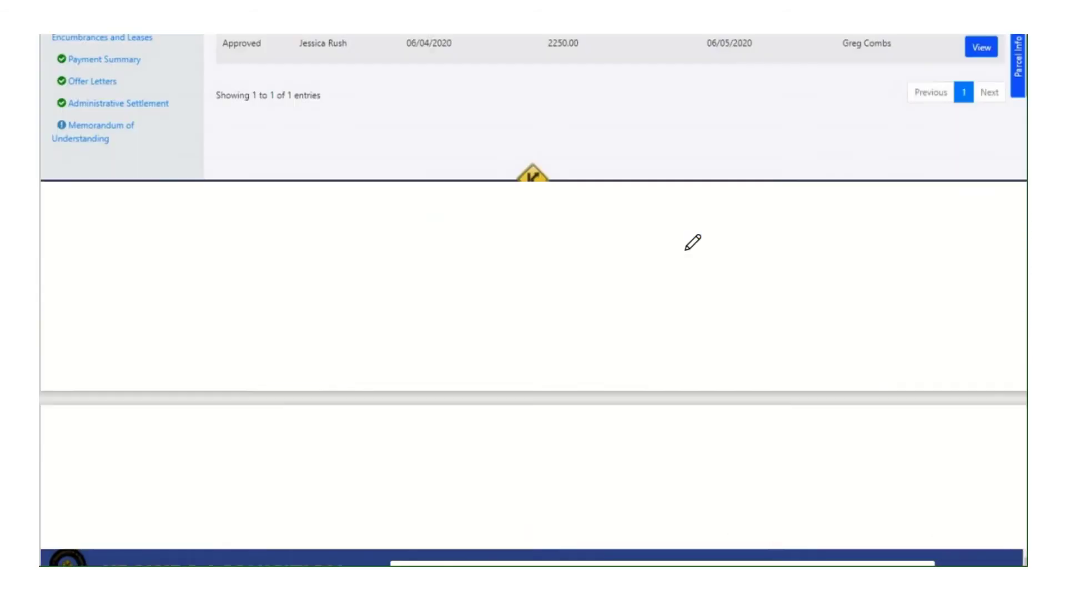
{"action": "left_click_drag", "start_coordinate": [539, 224], "coordinate": [597, 222]}
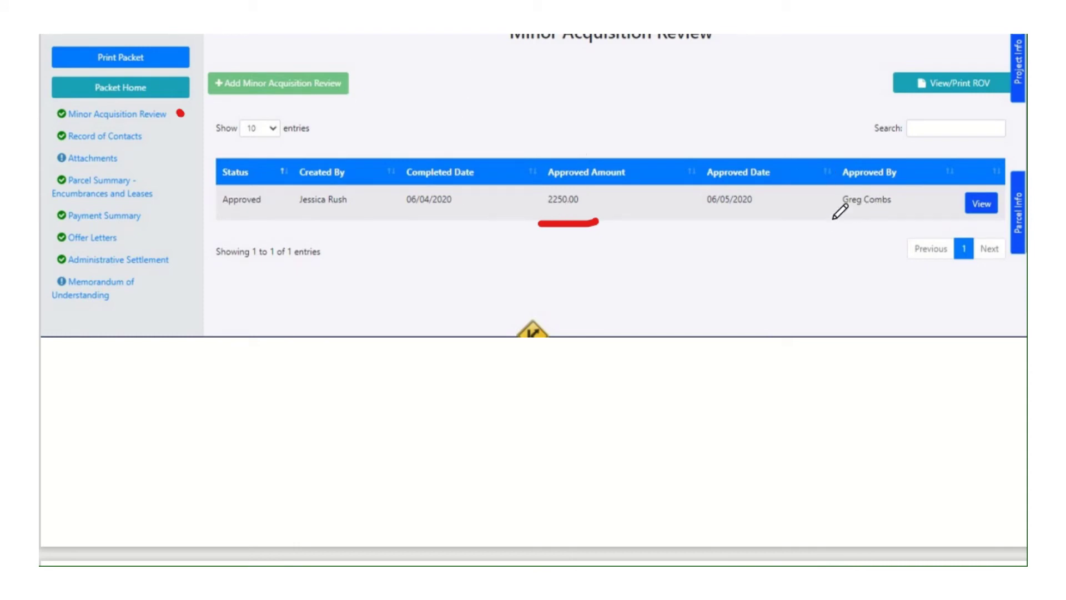
- Underline the Approved By and Approved Date entries and dot the remaining packet sections from Record of Contacts to Memorandum of Understanding in red
{"action": "left_click_drag", "start_coordinate": [831, 217], "coordinate": [902, 219]}
{"action": "left_click_drag", "start_coordinate": [691, 212], "coordinate": [762, 211]}
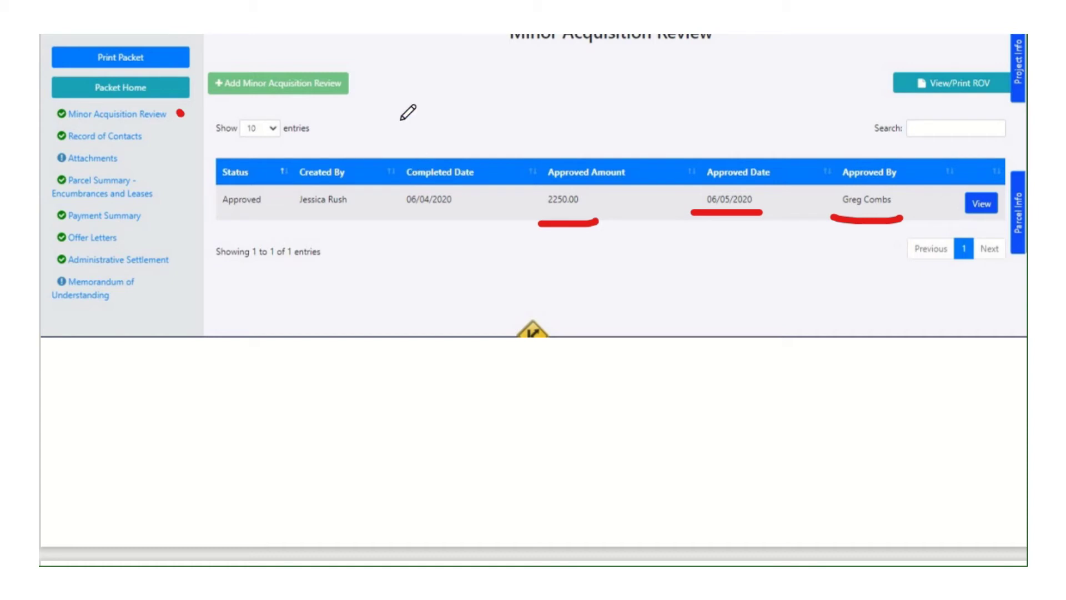
{"action": "left_click", "coordinate": [157, 136]}
{"action": "left_click", "coordinate": [131, 157]}
{"action": "left_click", "coordinate": [147, 213]}
{"action": "left_click", "coordinate": [132, 238]}
{"action": "left_click", "coordinate": [181, 260]}
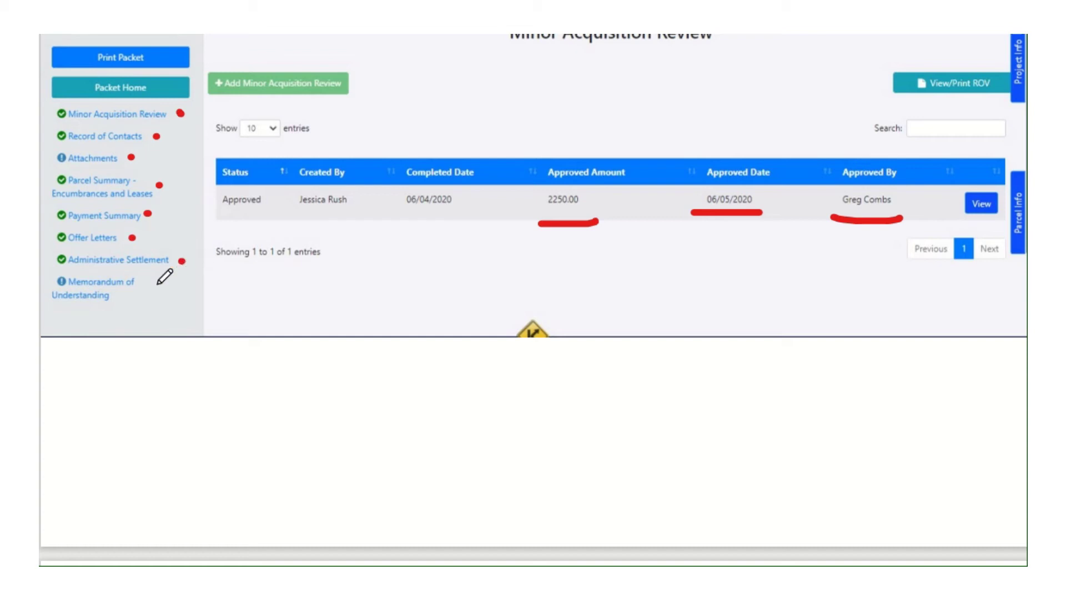
{"action": "left_click", "coordinate": [144, 286]}
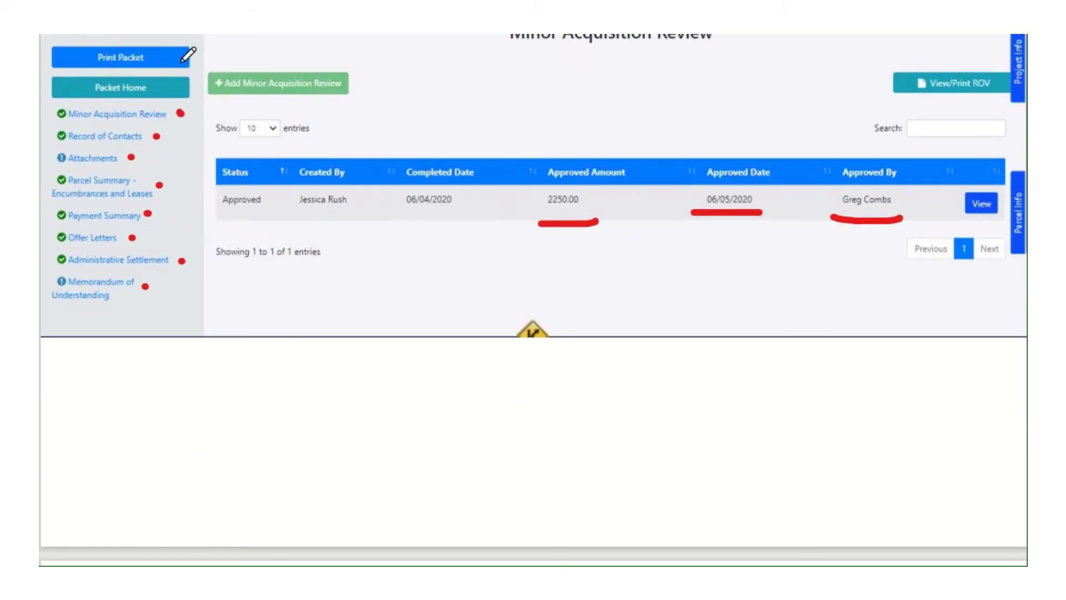
- Mark Print Packet with a red dot and underline the 1 / 29 page counter on the Payment Summary printout
{"action": "left_click", "coordinate": [190, 56]}
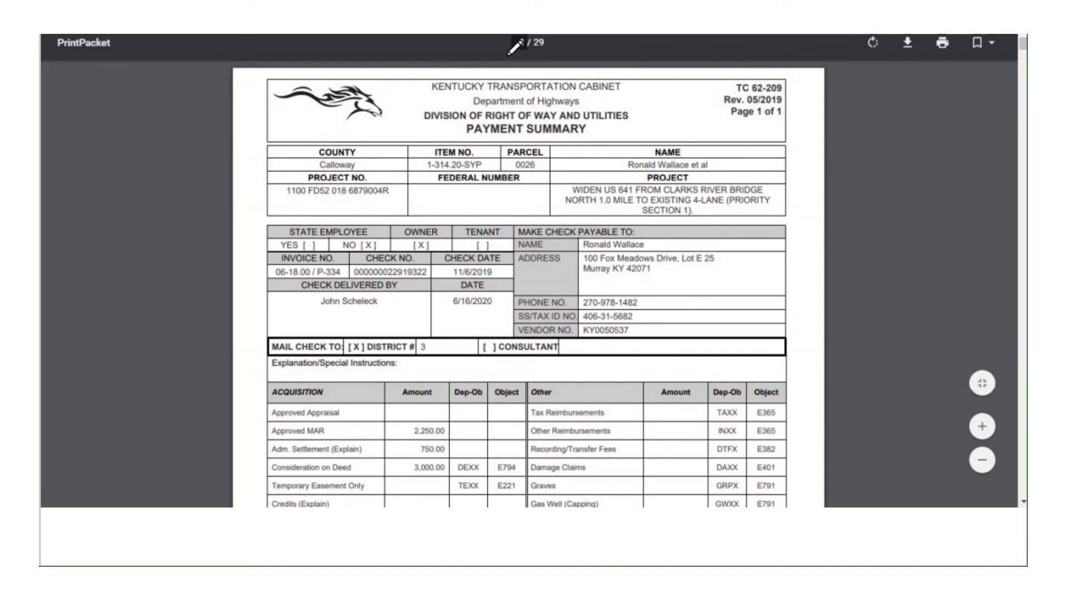
{"action": "left_click_drag", "start_coordinate": [513, 56], "coordinate": [577, 51]}
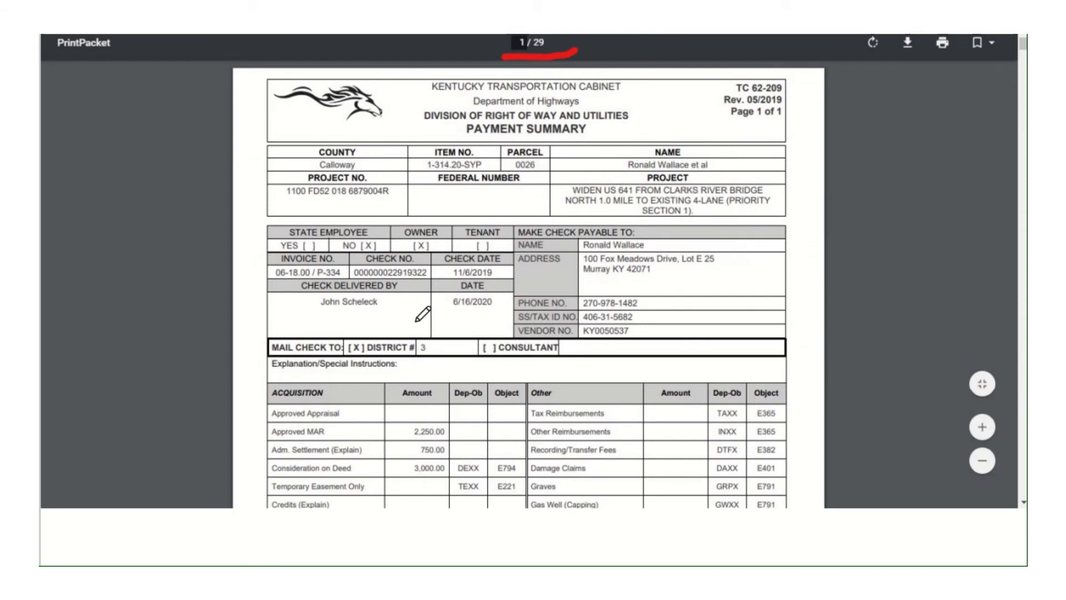
- Draw a red arrow-shaped underline beneath the 20 / 29 page counter on the Minor Acquisition Review printout
{"action": "scroll", "coordinate": [815, 211], "scroll_direction": "down", "scroll_amount": 1}
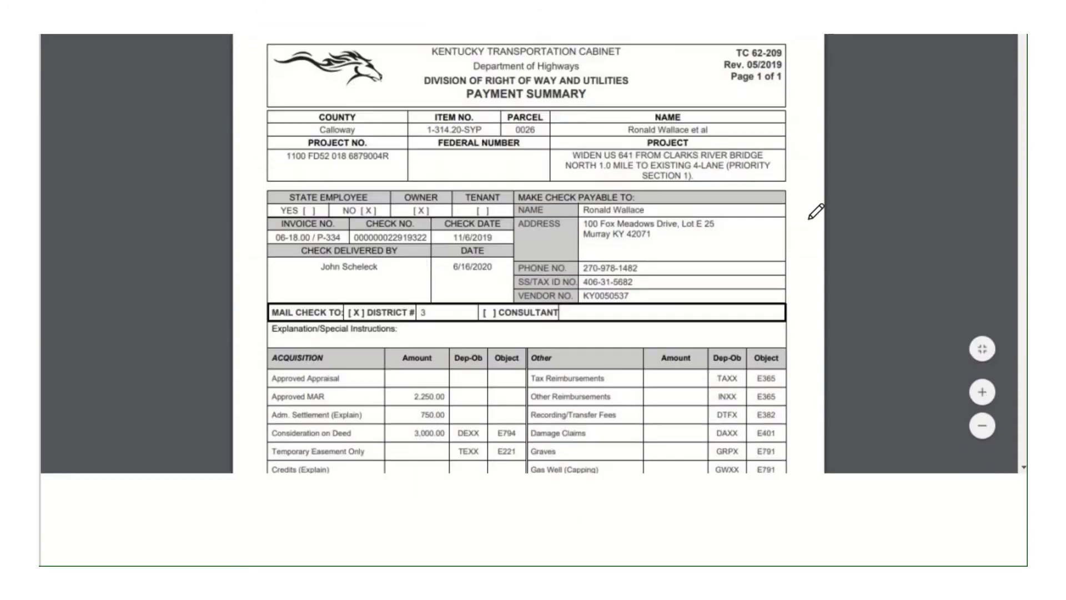
{"action": "scroll", "coordinate": [814, 212], "scroll_direction": "down", "scroll_amount": 10}
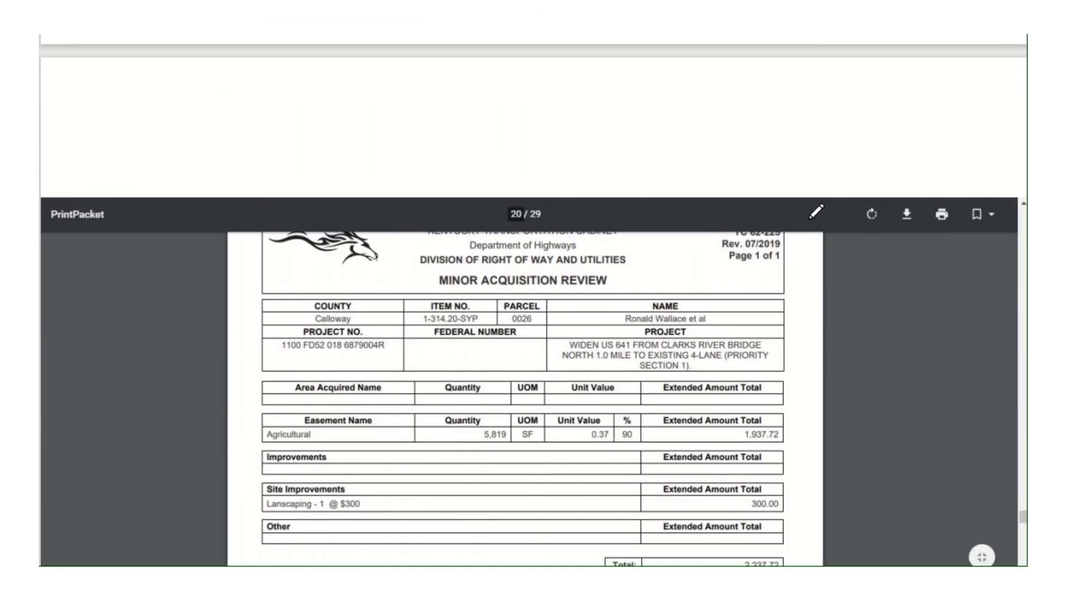
{"action": "scroll", "coordinate": [815, 211], "scroll_direction": "down", "scroll_amount": 3}
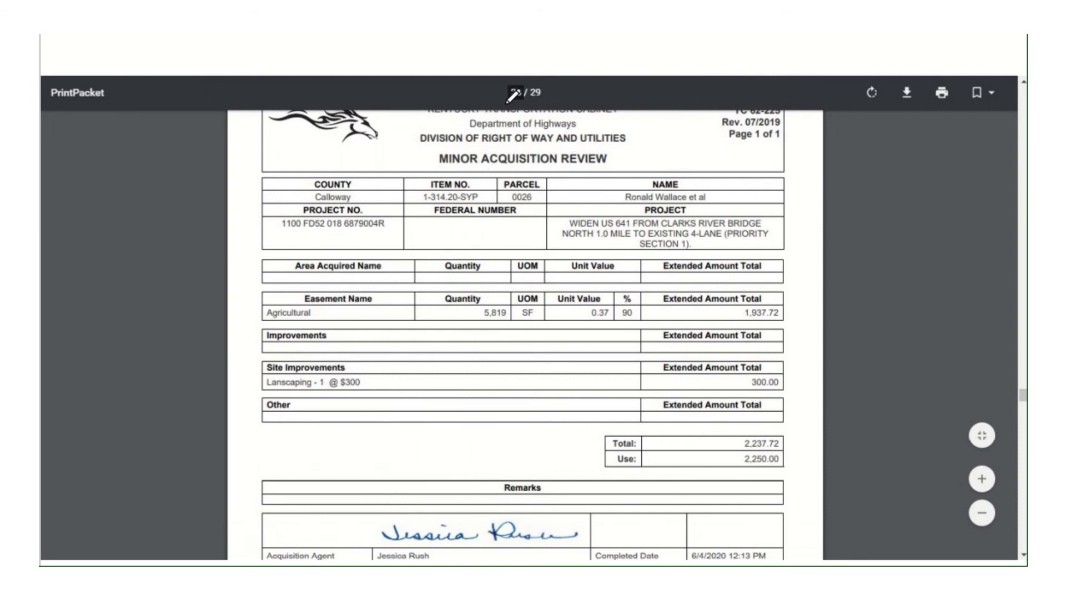
{"action": "mouse_move", "coordinate": [500, 105]}
{"action": "left_mouse_down"}
{"action": "mouse_move", "coordinate": [587, 100]}
{"action": "mouse_move", "coordinate": [567, 90]}
{"action": "left_mouse_up"}
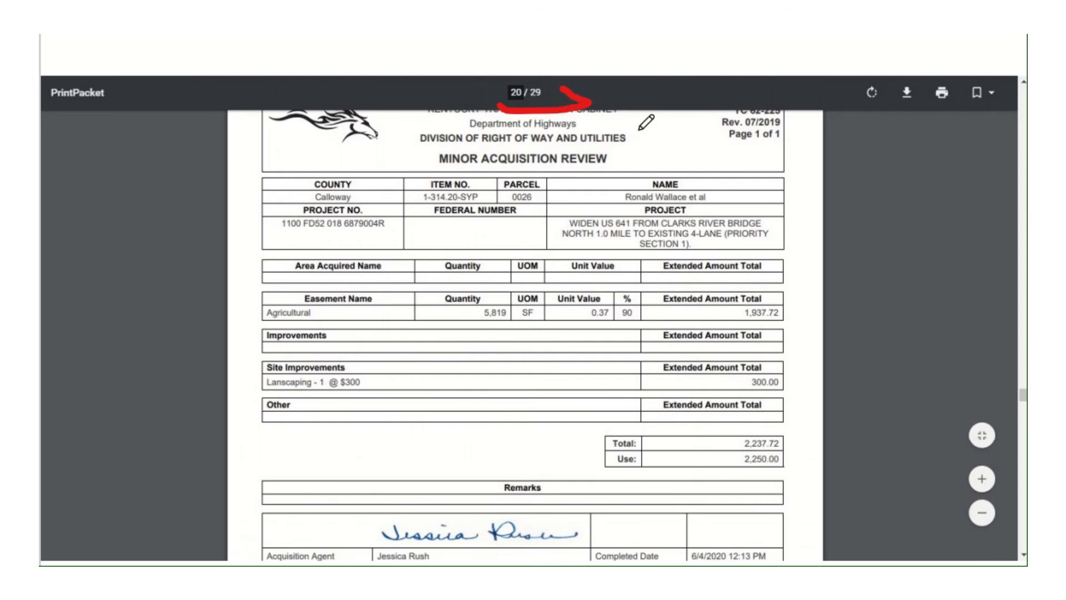
- Place red dots beside the Easement Name, Improvements, Site Improvements and Other sections of the Minor Acquisition Review form
{"action": "left_click", "coordinate": [247, 301]}
{"action": "left_click", "coordinate": [257, 332]}
{"action": "left_click", "coordinate": [256, 367]}
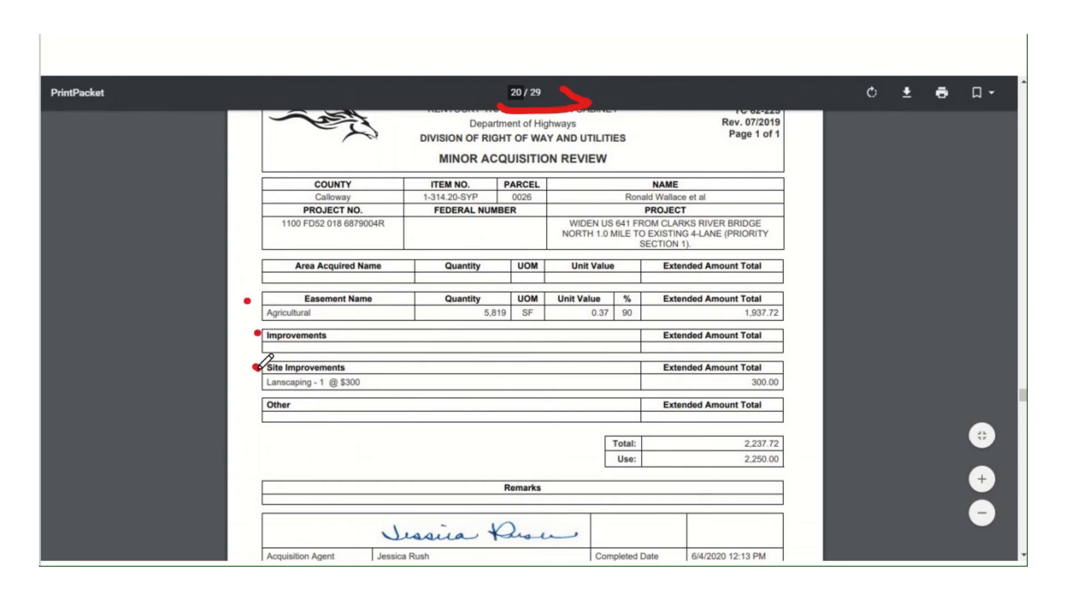
{"action": "left_click", "coordinate": [257, 402]}
- Underline the Use amount and draw an arrow pointing to the Acquisition Agent signature row
{"action": "left_click_drag", "start_coordinate": [702, 477], "coordinate": [813, 465]}
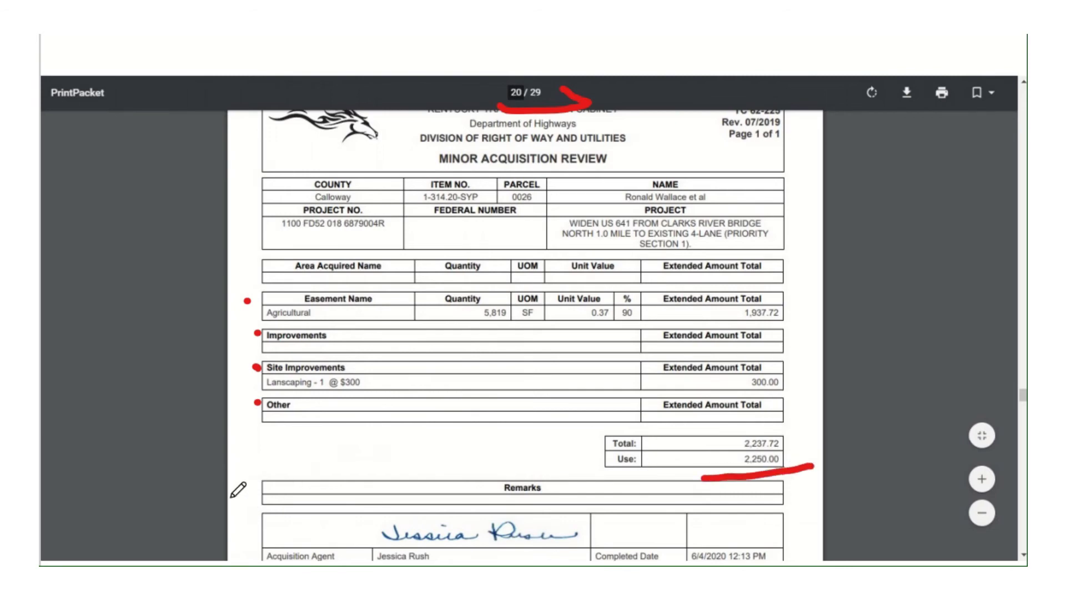
{"action": "mouse_move", "coordinate": [230, 496]}
{"action": "left_mouse_down"}
{"action": "mouse_move", "coordinate": [269, 526]}
{"action": "mouse_move", "coordinate": [293, 519]}
{"action": "left_mouse_up"}
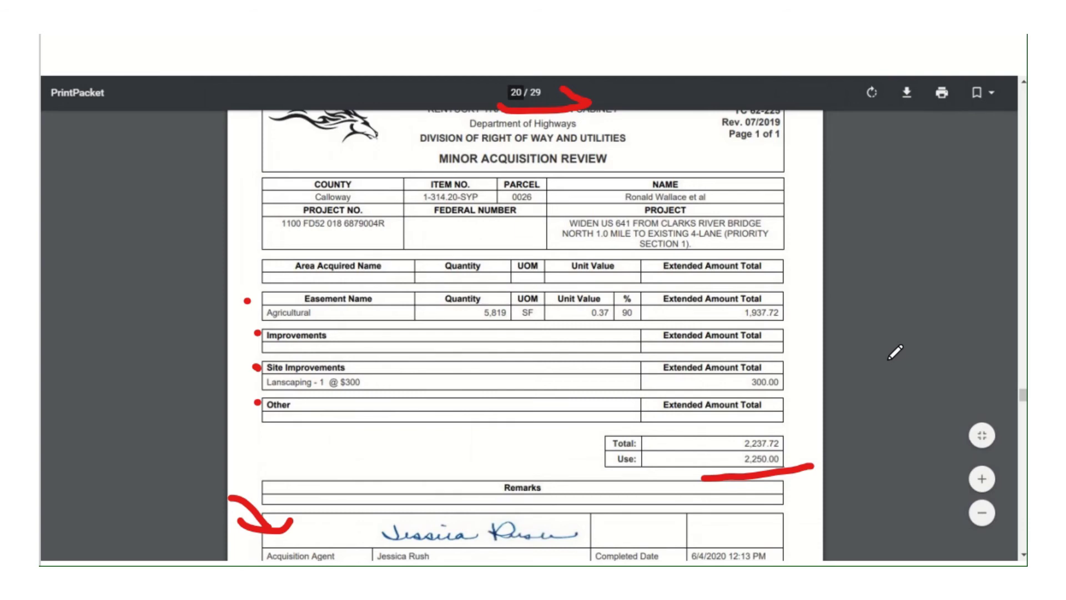
- Underline Value Range in the Minor Acquisition Review Value Range title and the 21 / 29 page counter above it
{"action": "scroll", "coordinate": [891, 350], "scroll_direction": "down", "scroll_amount": 9}
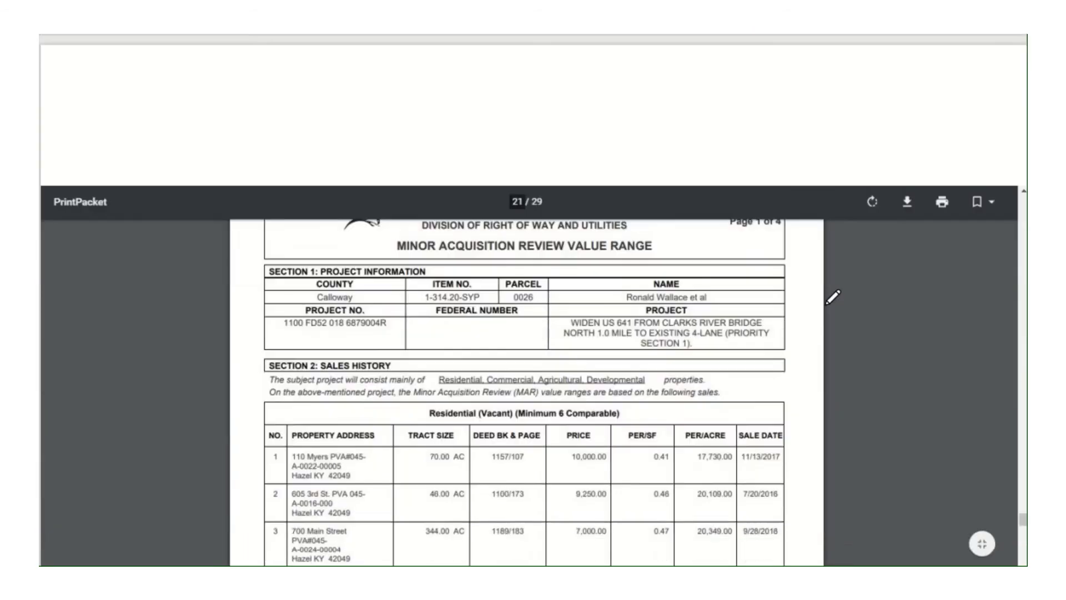
{"action": "left_click_drag", "start_coordinate": [552, 198], "coordinate": [662, 195]}
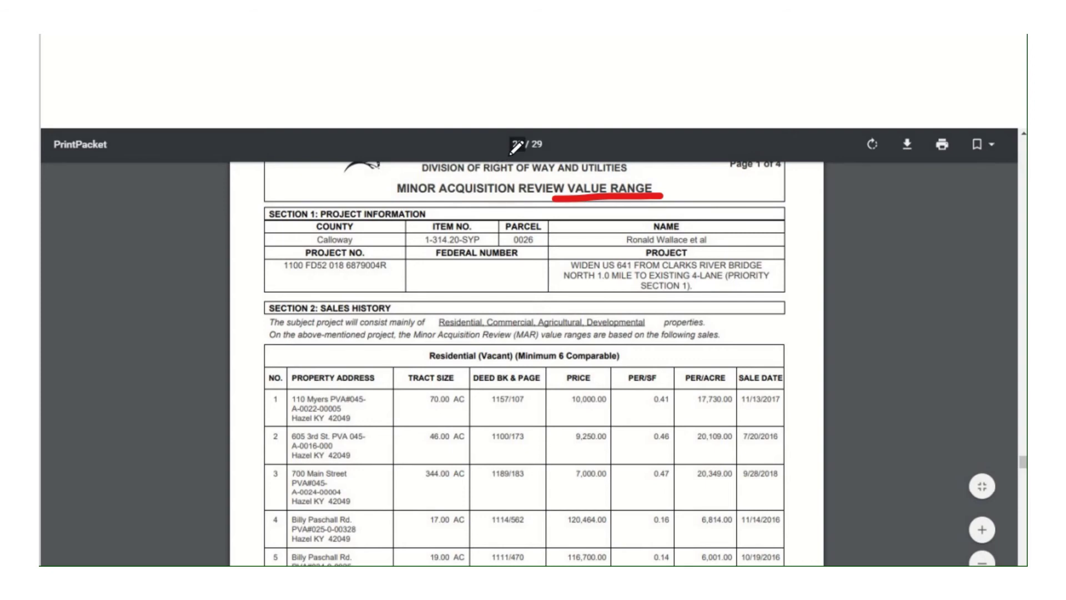
{"action": "left_click_drag", "start_coordinate": [504, 156], "coordinate": [574, 156]}
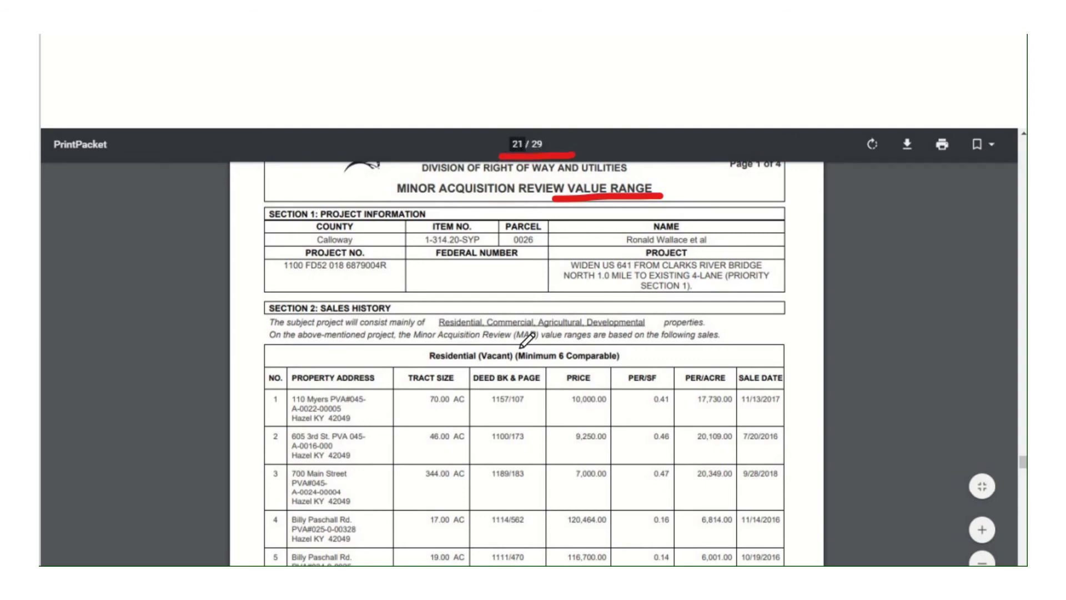
- On the Acquisition Packets screenshot, mark the Payment Packet Appraisal entry with a short red stroke and underline Flag as Condemnation
{"action": "scroll", "coordinate": [266, 212], "scroll_direction": "down", "scroll_amount": 2}
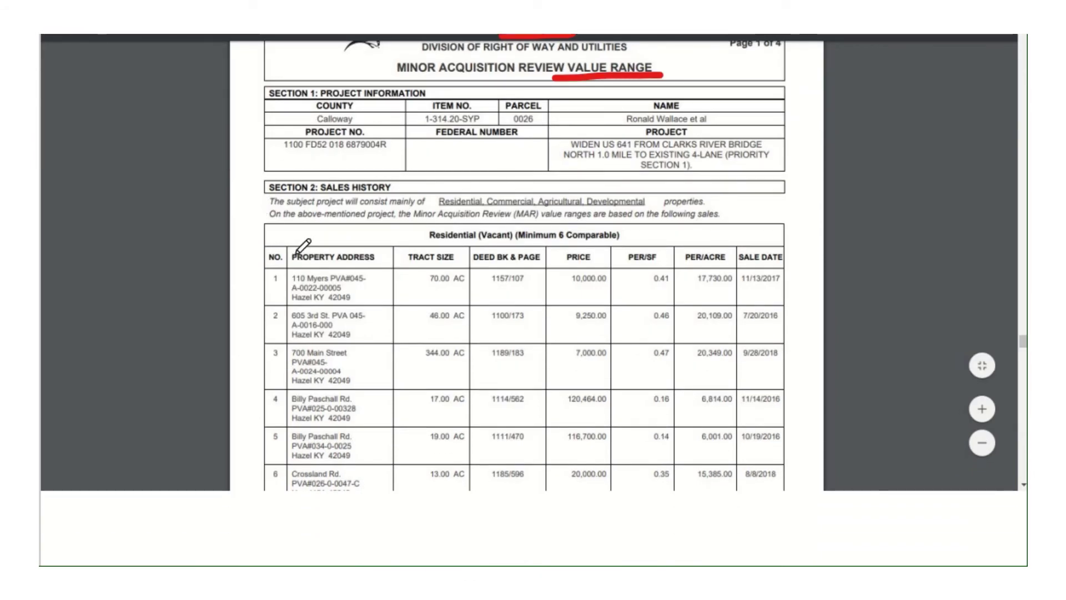
{"action": "scroll", "coordinate": [307, 236], "scroll_direction": "up", "scroll_amount": 2}
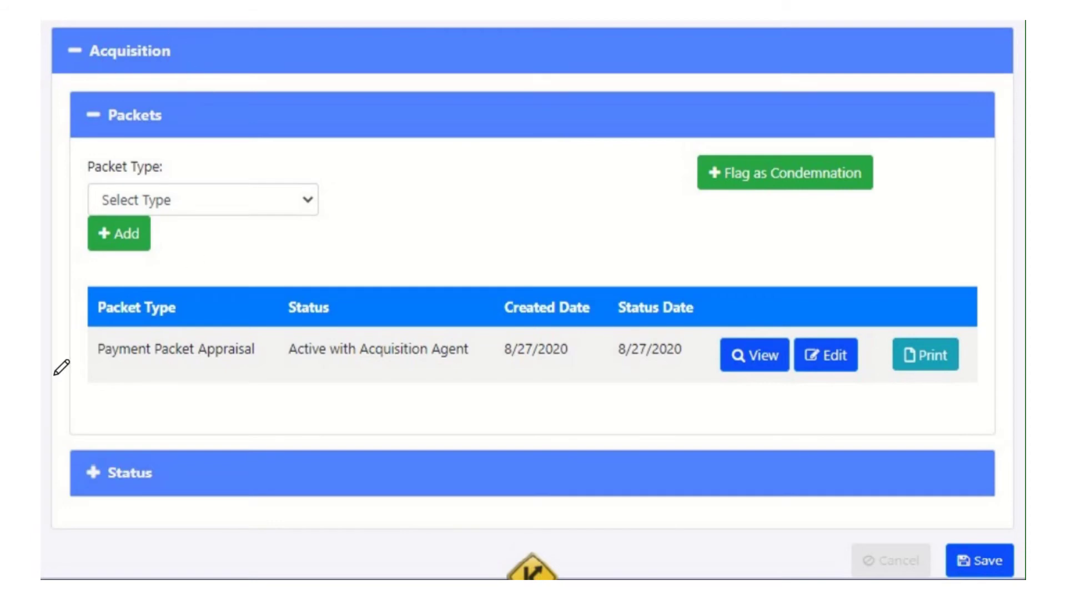
{"action": "left_click_drag", "start_coordinate": [72, 344], "coordinate": [89, 349]}
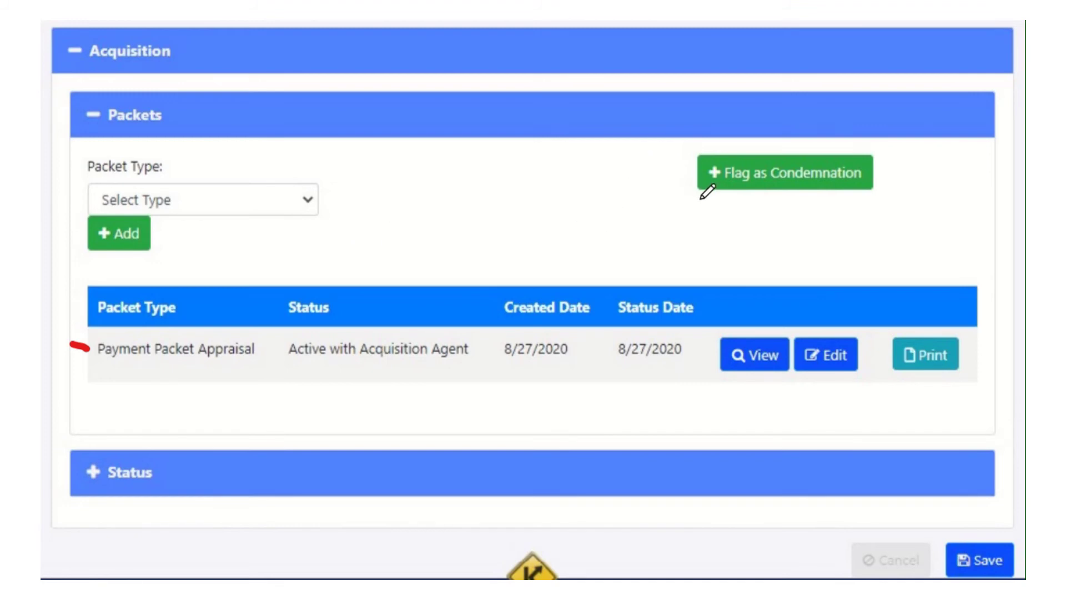
{"action": "left_click_drag", "start_coordinate": [701, 198], "coordinate": [875, 202]}
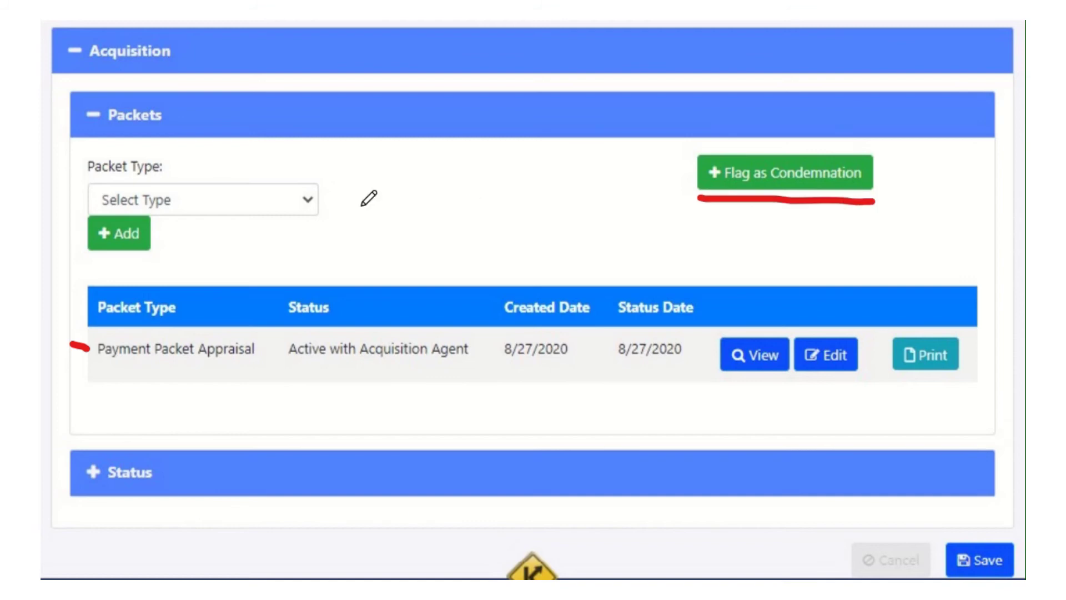